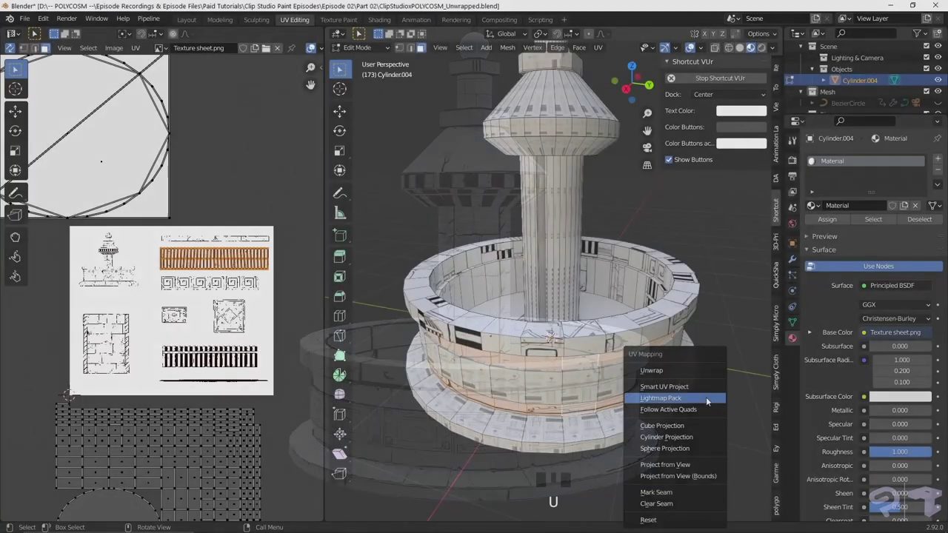
Unwrap the fountain's selected faces with Lightmap Pack, using image size 512, pack quality 12 and margin 0.10
left_click(706, 397)
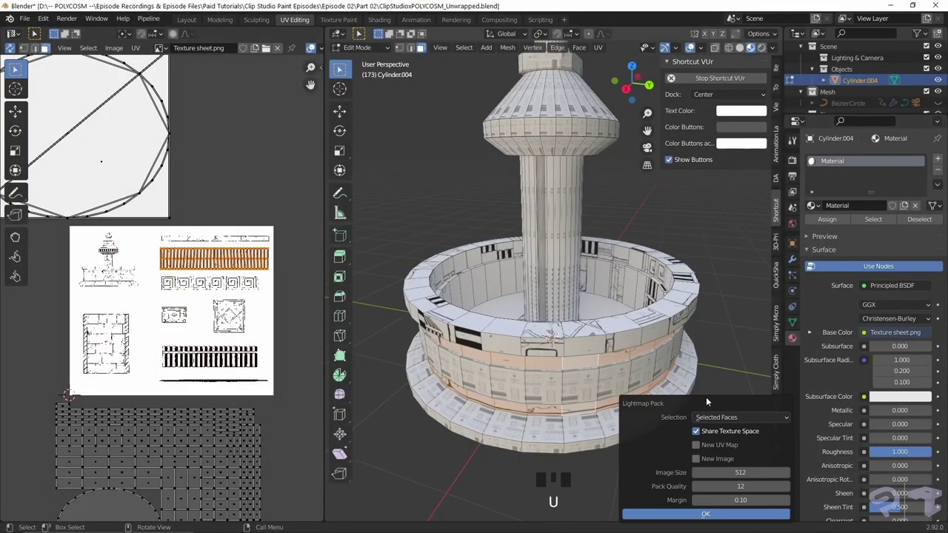
left_click(704, 515)
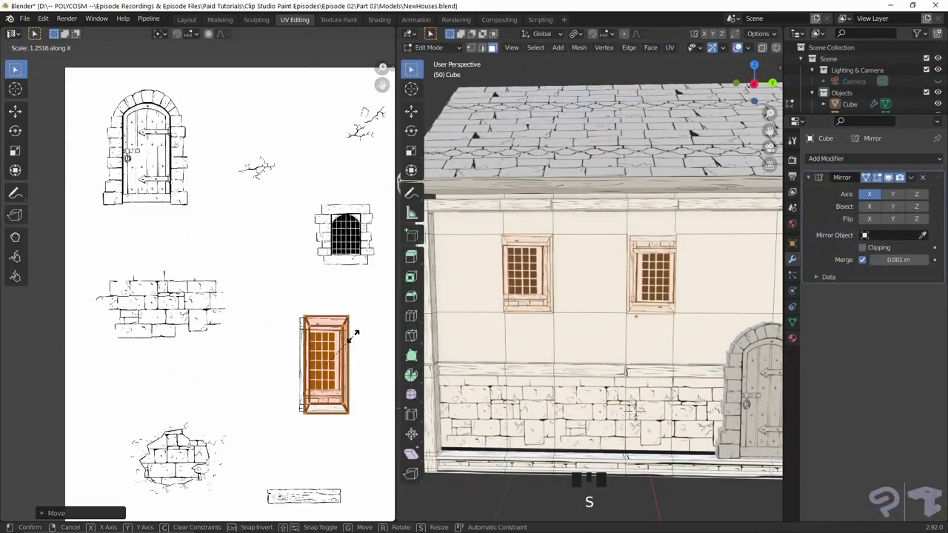
Scale both windows' UVs along X by about 1.25 over the framed window drawing and deselect the left window's faces
left_click(353, 337)
scroll(605, 288, "down", 4)
scroll(605, 288, "up", 2)
middle_click_drag(605, 288, 614, 318)
left_click_drag(585, 226, 488, 348, "ctrl")
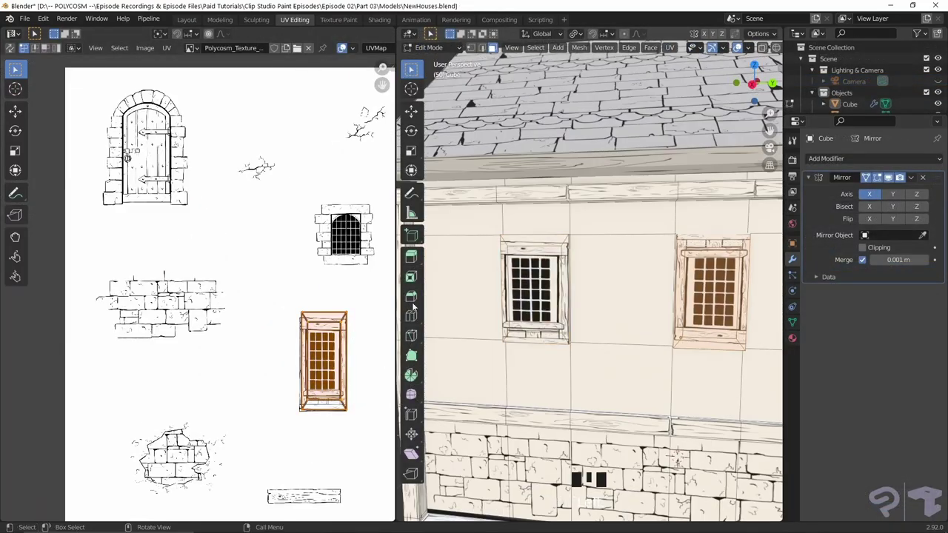
Rotate the right window's UVs by 180 degrees and fit them to the framed window drawing by moving and scaling
key("r")
key("1")
key("8")
key("0")
key("Return")
scroll(355, 415, "up", 3)
key("g")
left_click(371, 279)
key("s")
left_click(381, 275)
Box-select the faces of the left window on the house wall
key("Tab")
key("Tab")
left_click_drag(567, 237, 506, 325)
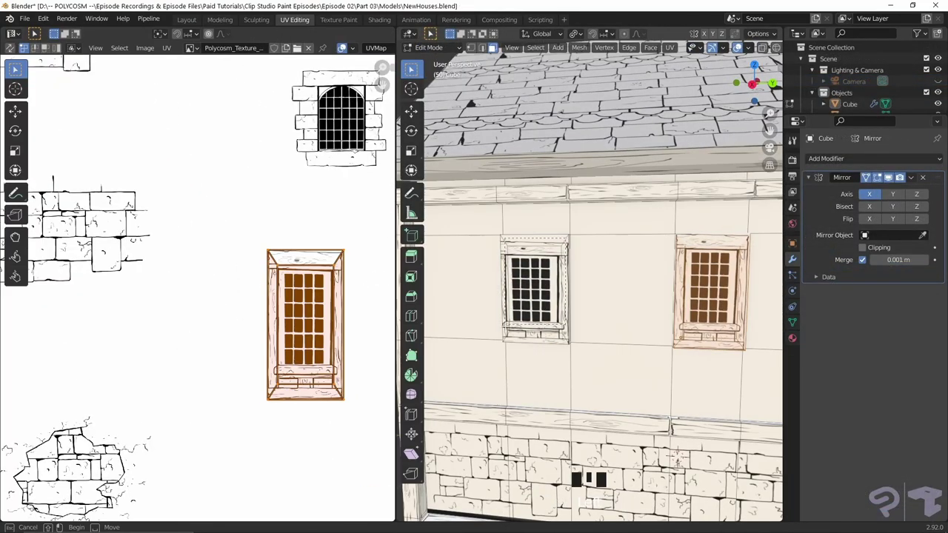
left_click(381, 254)
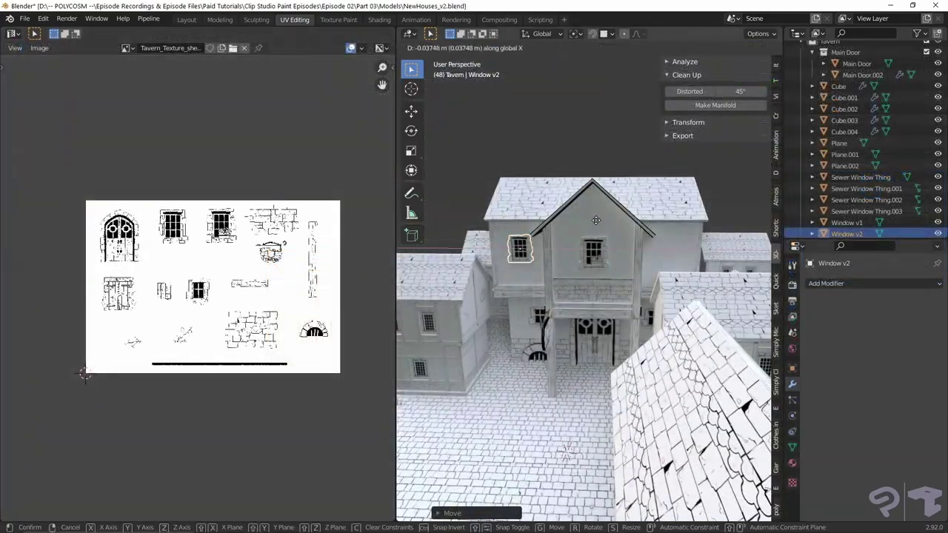
Place the Window v2 object on the tavern's upper facade by moving it along the global X axis
left_click(596, 222)
middle_click_drag(596, 222, 656, 266)
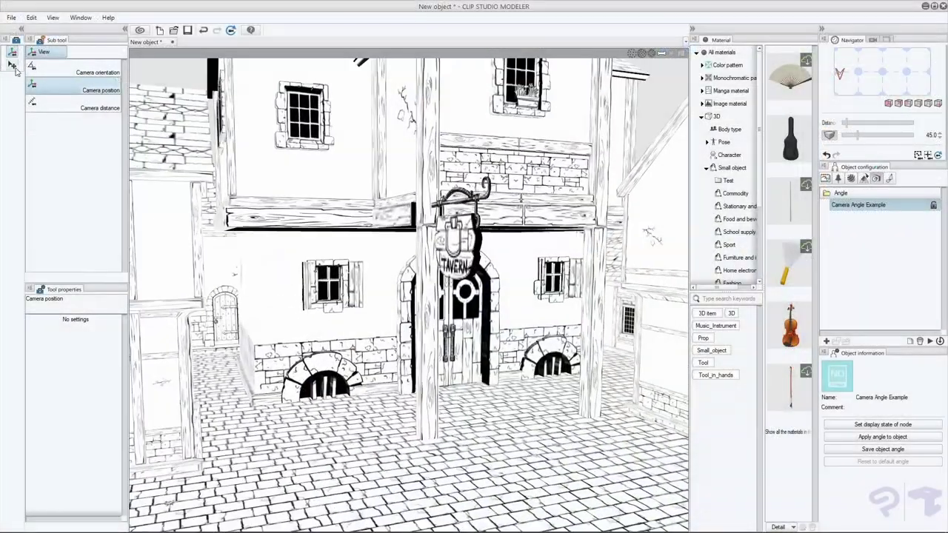
left_click(527, 323)
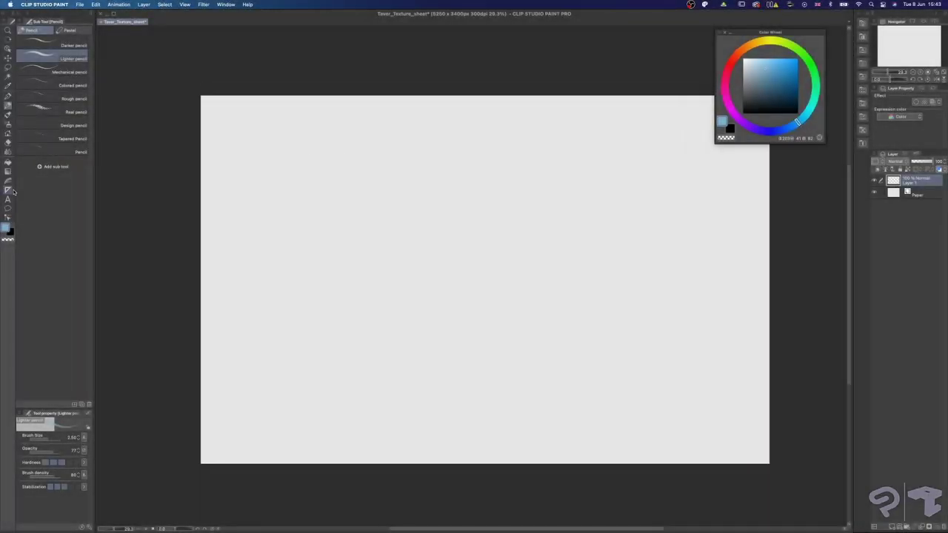
In Clip Studio Paint, place a vertical two-line symmetrical ruler in the left part of the Taver_Texture_sheet canvas
left_click(9, 191)
left_click(72, 151)
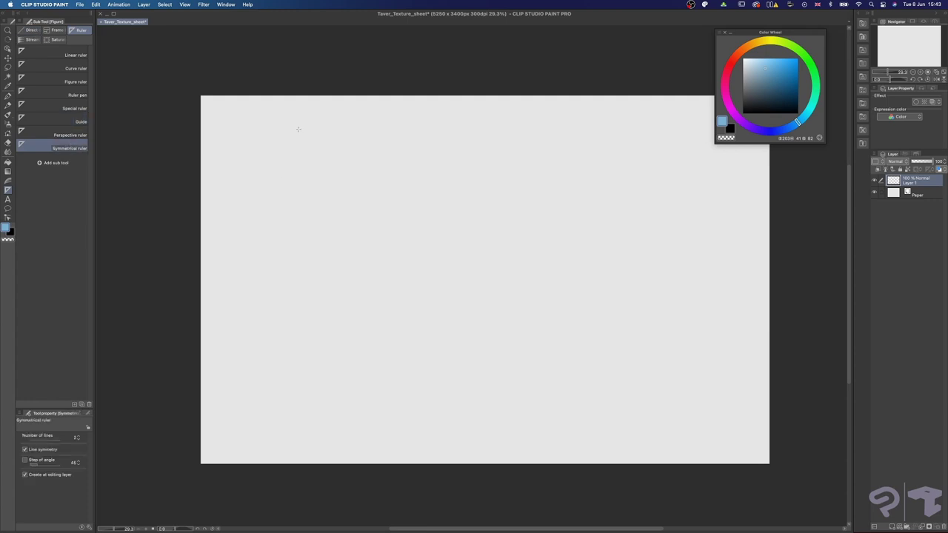
left_click_drag(299, 129, 300, 271)
Sketch the arched double door's outline with the Lighter pencil along the symmetry line and enlarge it slightly
key("p")
key("p")
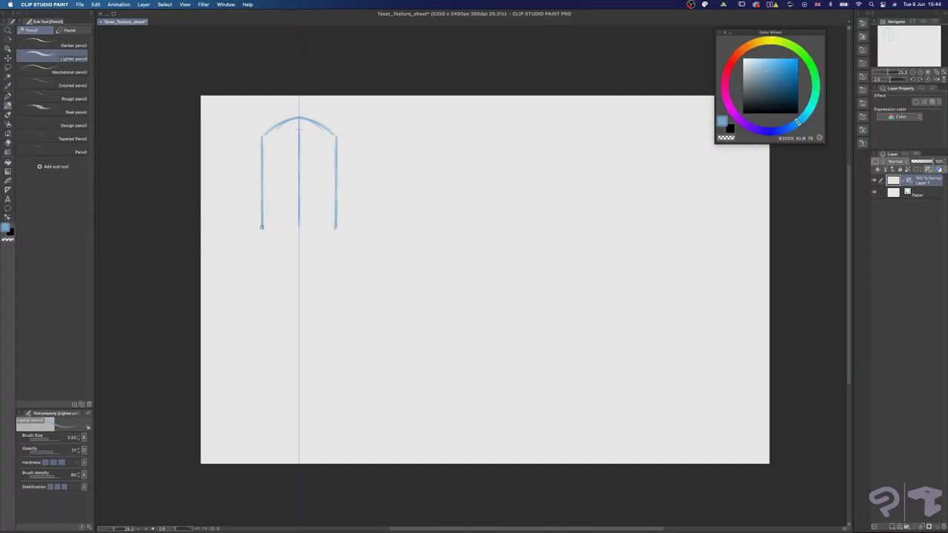
key("super+t")
left_click_drag(339, 229, 345, 239, "alt")
key("Return")
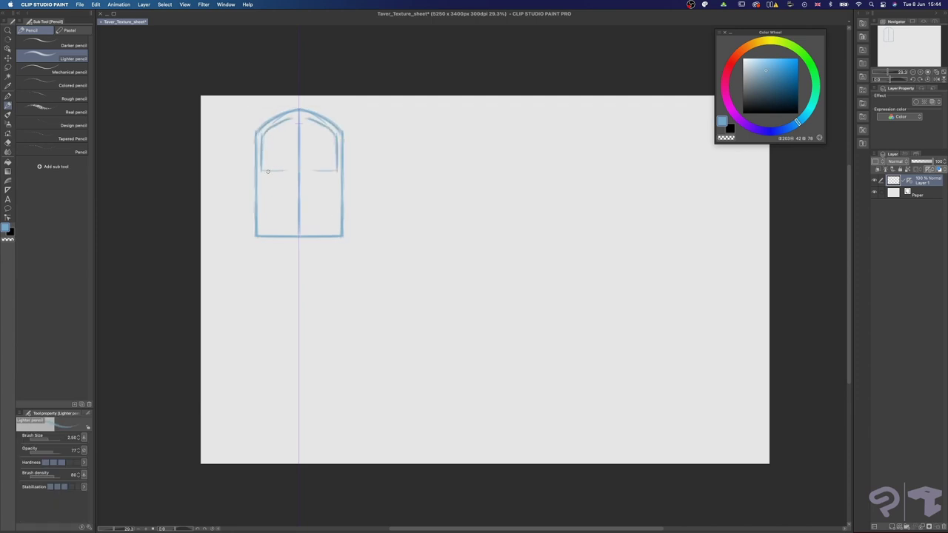
Erase the door's centre line between the upper panels and sketch those panels' inner edges with the Lighter pencil
key("e")
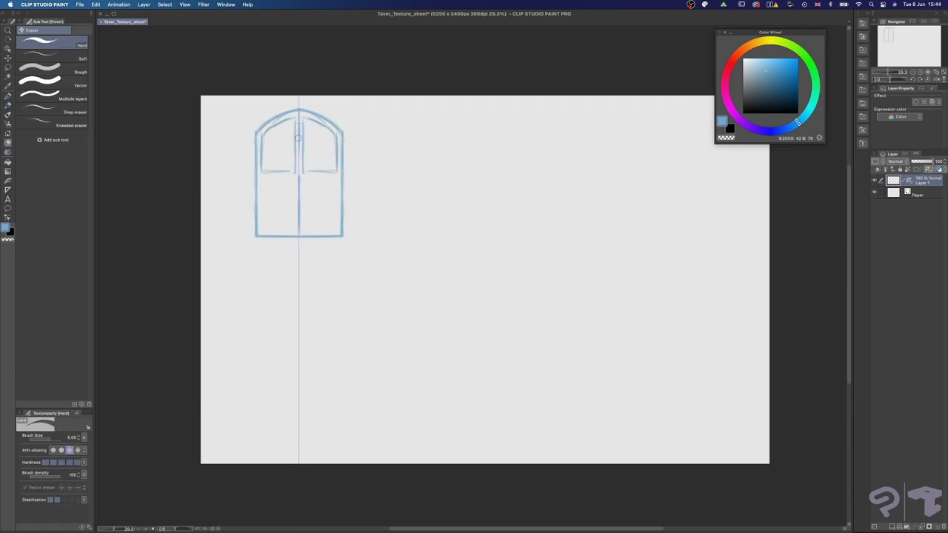
key("p")
key("e")
left_click_drag(295, 156, 295, 173)
key("p")
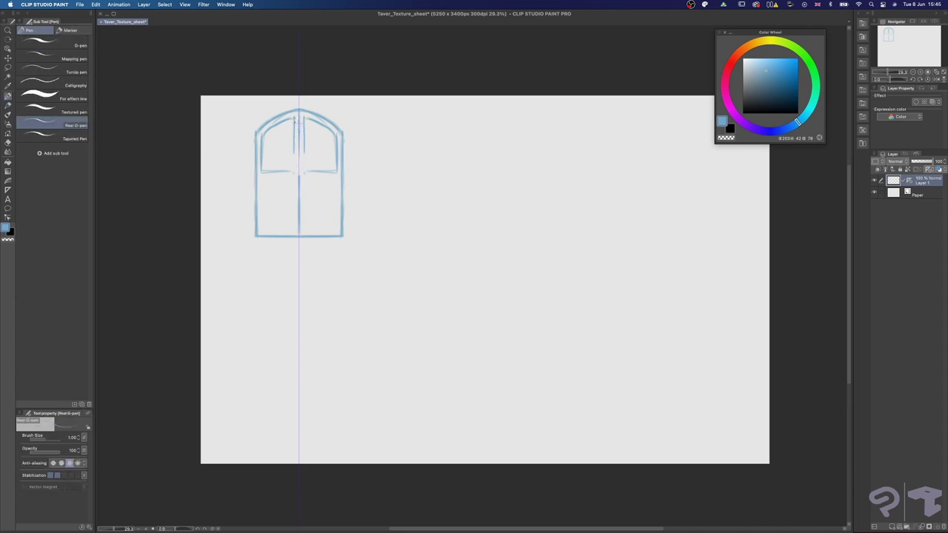
key("p")
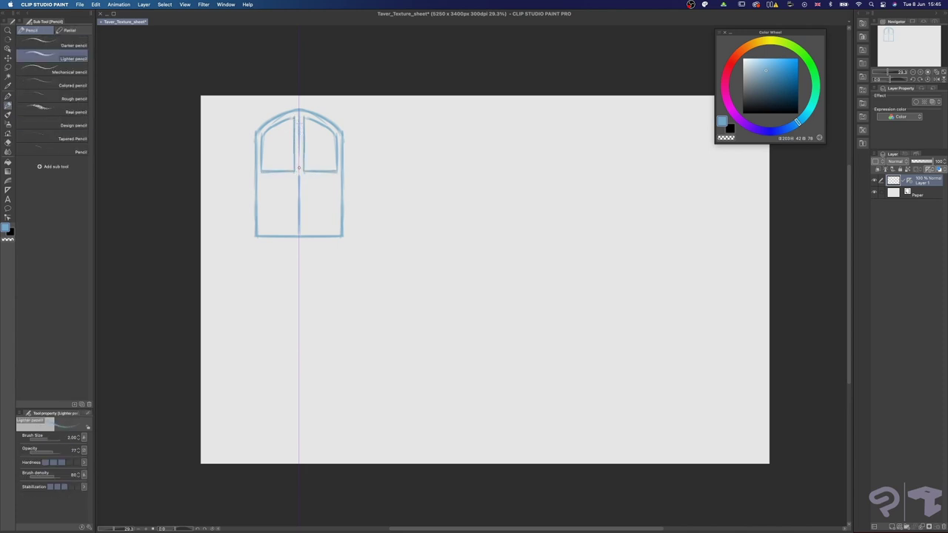
Erase part of the upper door panel's arched edge and reduce the Lighter pencil's brush size
key("e")
left_click_drag(275, 122, 263, 129)
middle_click_drag(318, 187, 299, 190)
key("p")
key("p")
key("bracketleft")
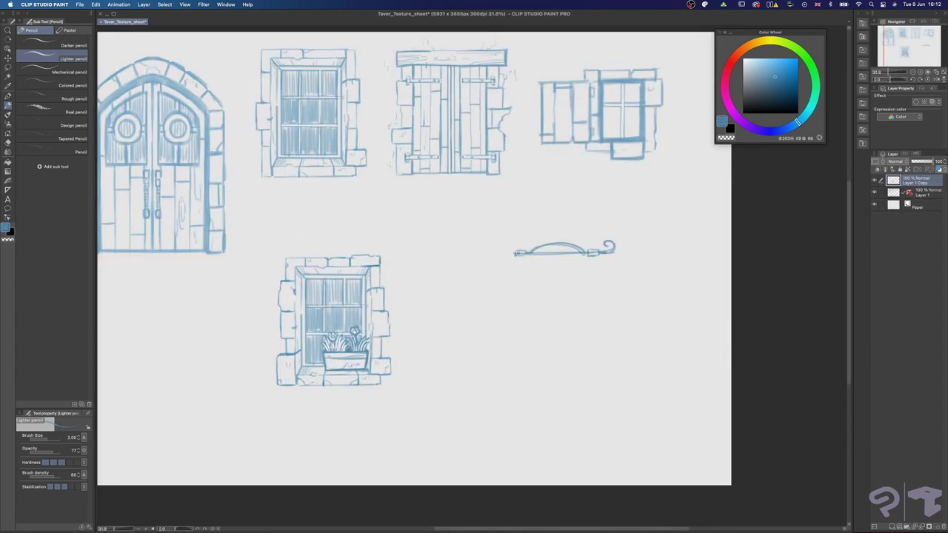
middle_click_drag(533, 262, 509, 262)
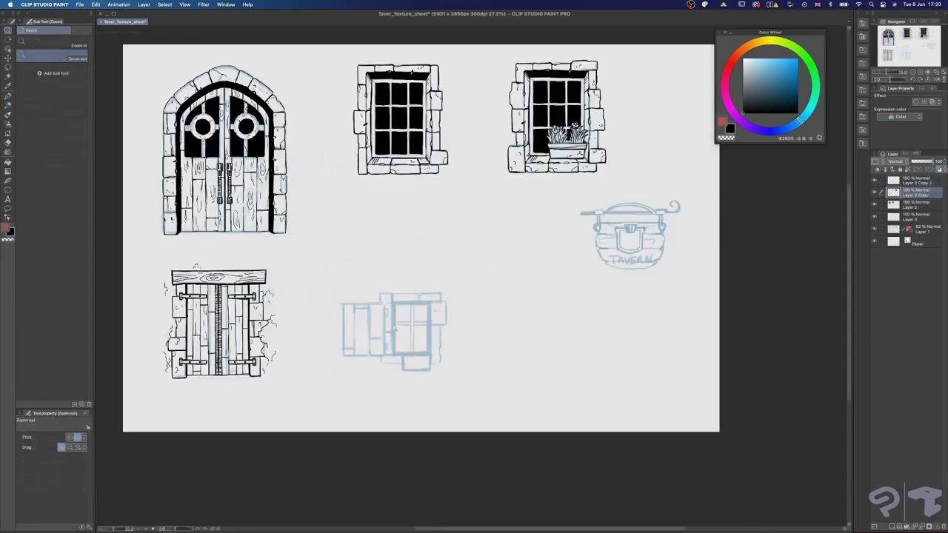
scroll(449, 317, "up", 1)
key("p")
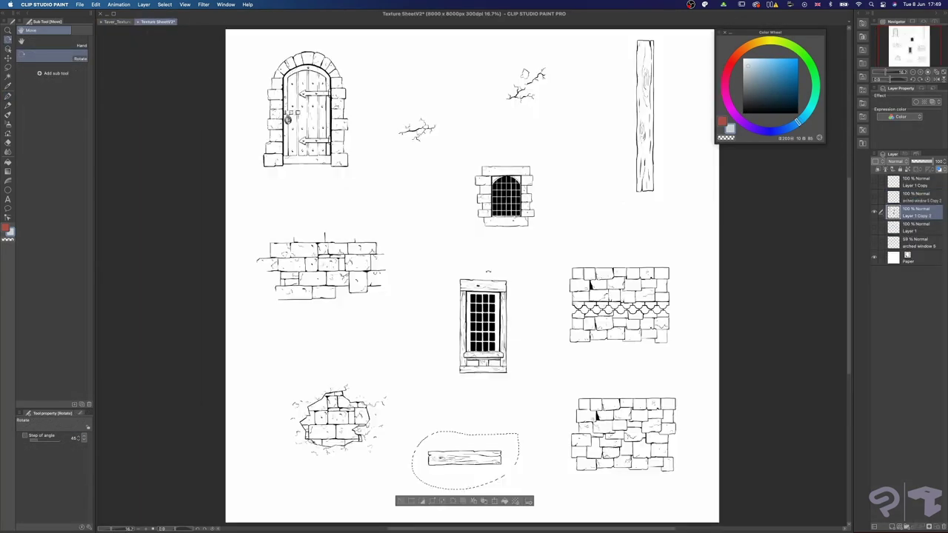
Copy the tall wooden beam from the other texture sheet into Taver_Texture_sheet and position it right of the tavern sign
key("m")
left_click_drag(630, 197, 637, 204)
key("super+c")
left_click(121, 22)
key("super+v")
key("super+t")
left_click_drag(554, 208, 578, 228)
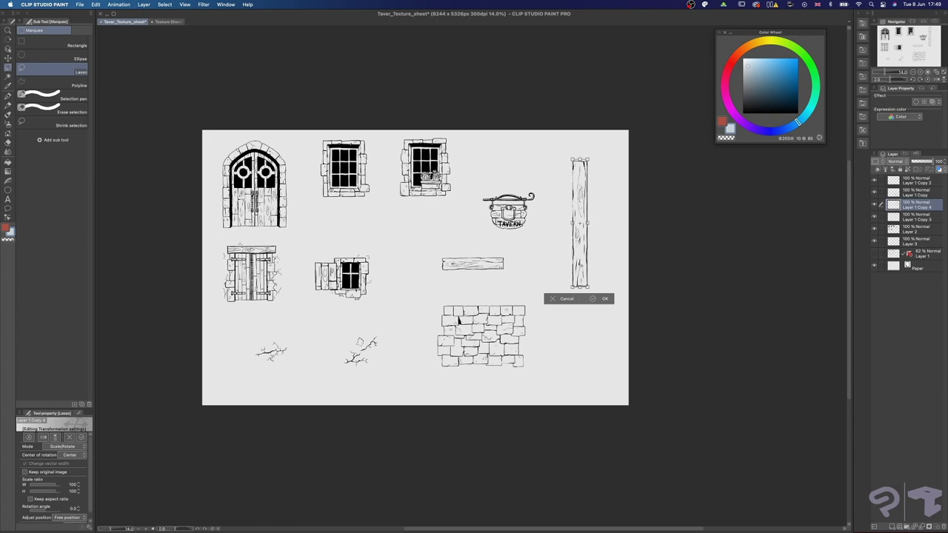
key("Return")
Select the layers from Layer 1 Copy 2 down to Layer 3
middle_click_drag(538, 338, 597, 336)
left_click(911, 181)
left_click(910, 241)
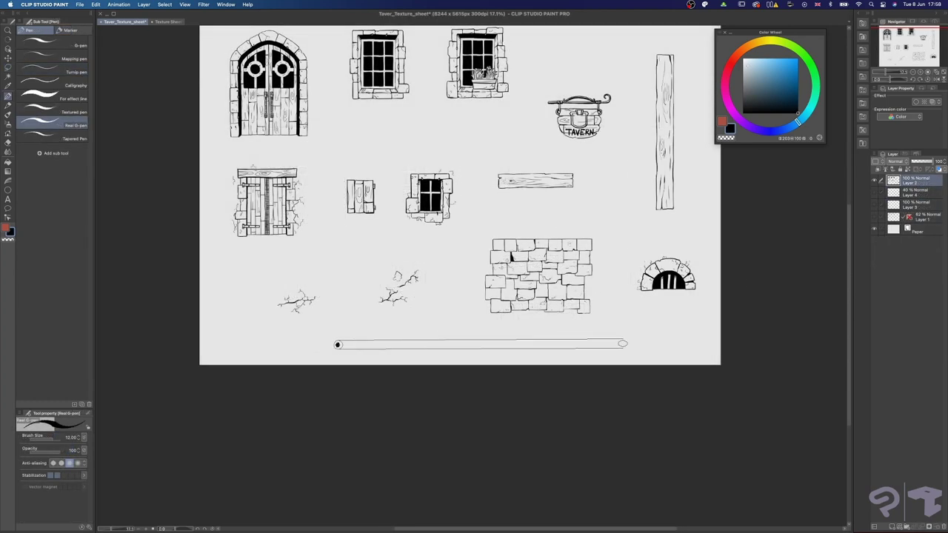
Draw a long, straight horizontal black line below the stone wall with the Real G-pen, using a reduced brush size
left_click(623, 343, "shift")
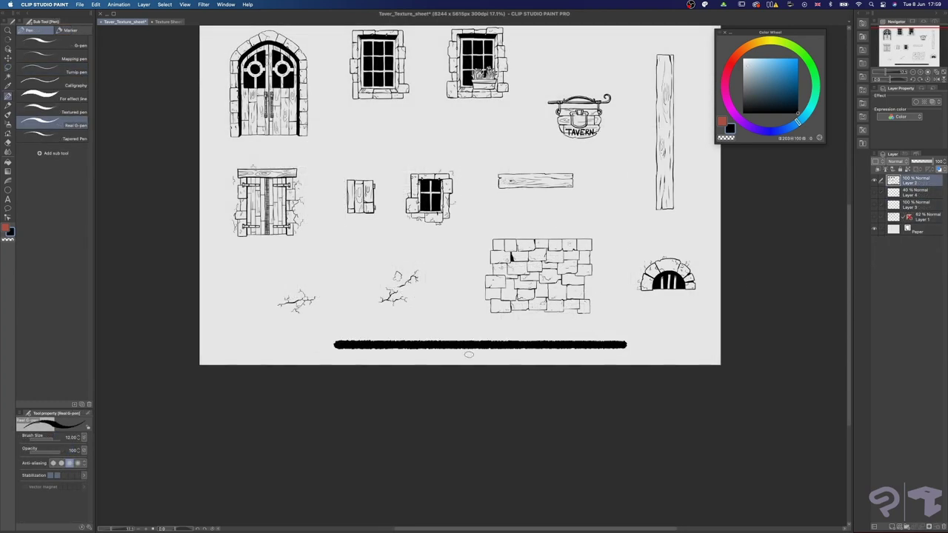
key("super+z")
key("bracketleft")
key("bracketleft")
key("bracketleft")
left_click(337, 345)
left_click(610, 346, "shift")
Check the whole texture sheet and save it
key("slash")
scroll(501, 360, "down", 3)
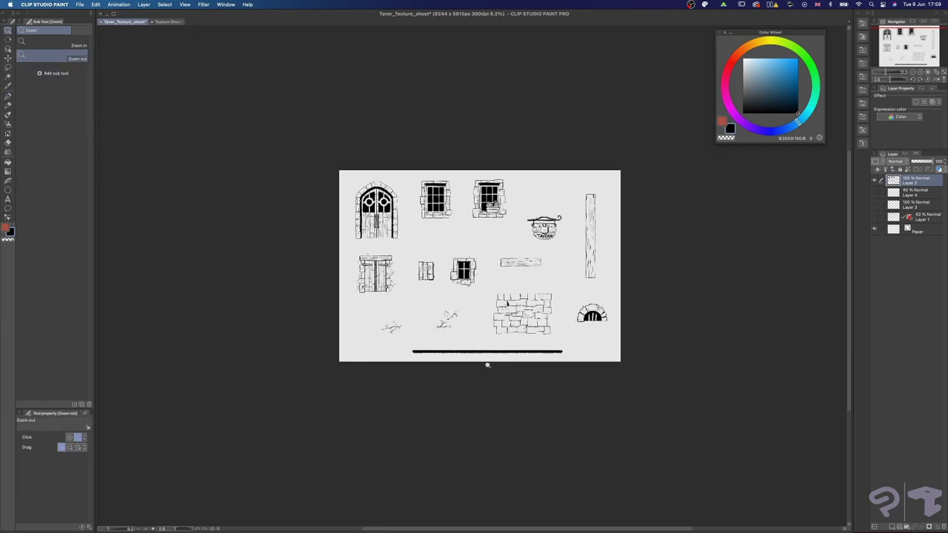
scroll(498, 351, "up", 4)
key("super+s")
middle_click_drag(500, 360, 508, 412)
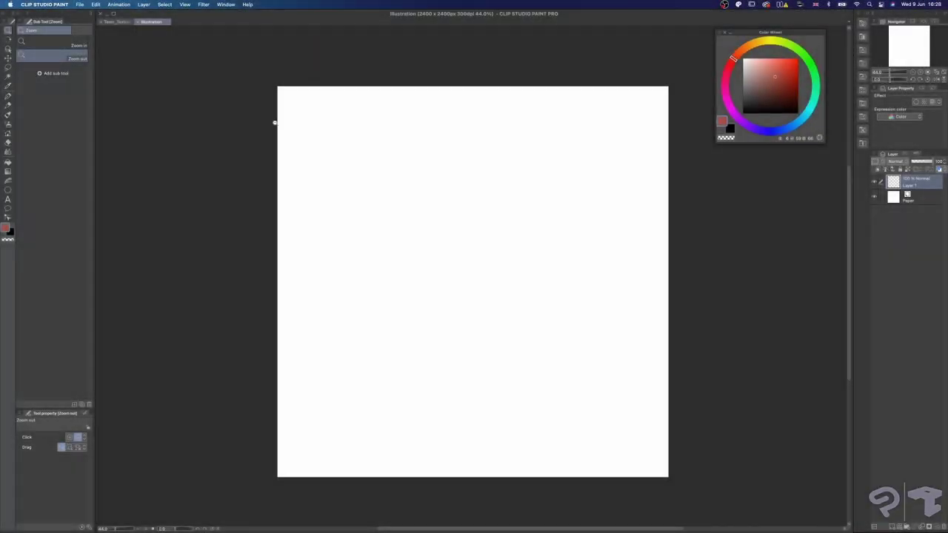
Choose the Real G-pen with black as the drawing colour for the new square canvas
key("p")
key("x")
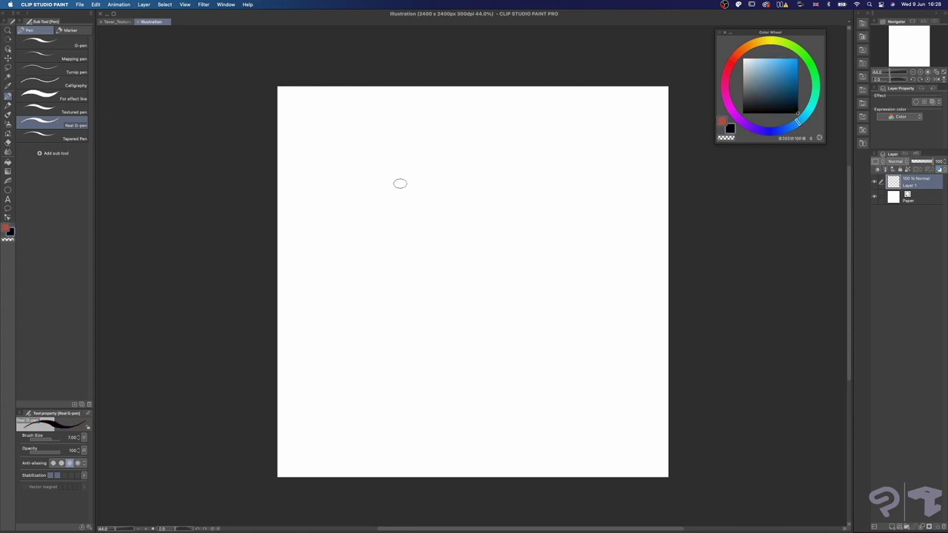
middle_click_drag(471, 204, 464, 204)
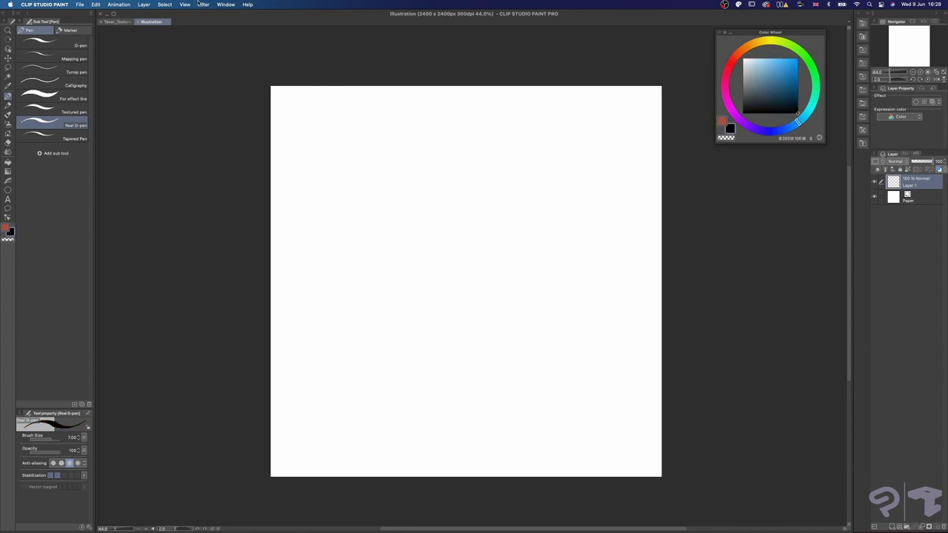
Show the grid on the blank canvas
left_click(165, 5)
left_click(165, 4)
left_click(184, 4)
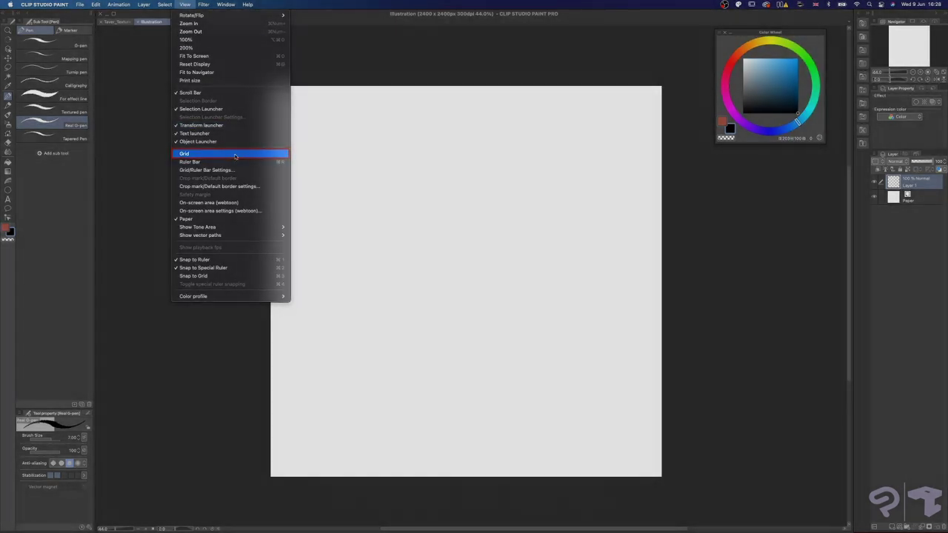
left_click(235, 154)
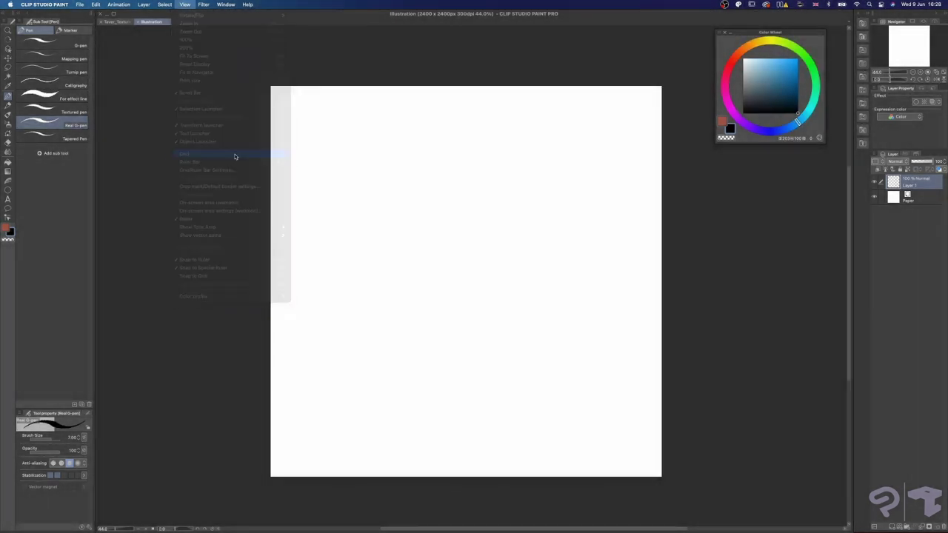
Set the grid's gap to 600 px and its number of divisions to 1
left_click(184, 5)
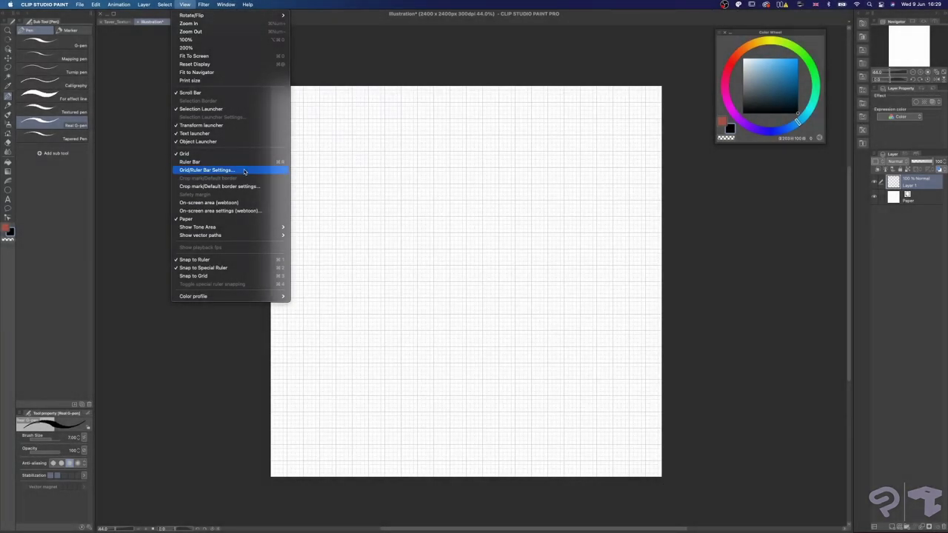
left_click(245, 170)
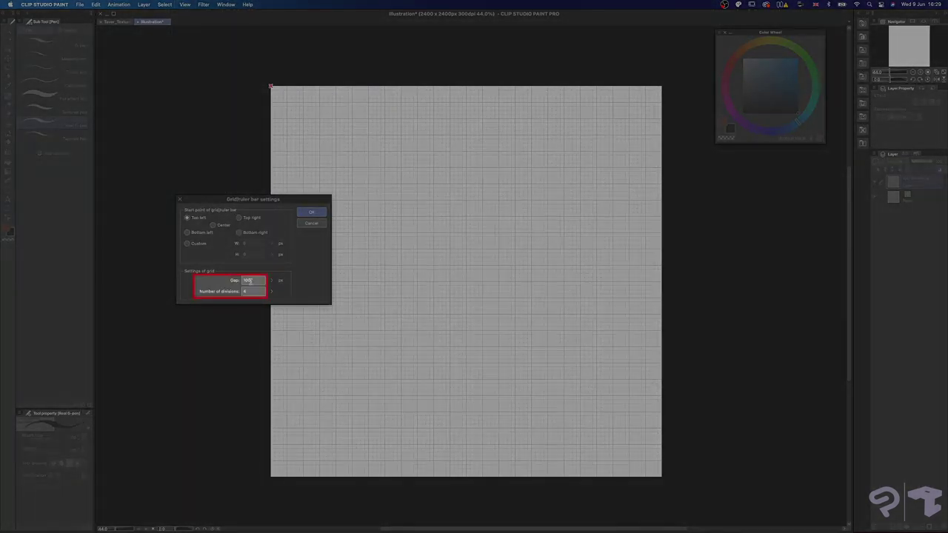
type("750")
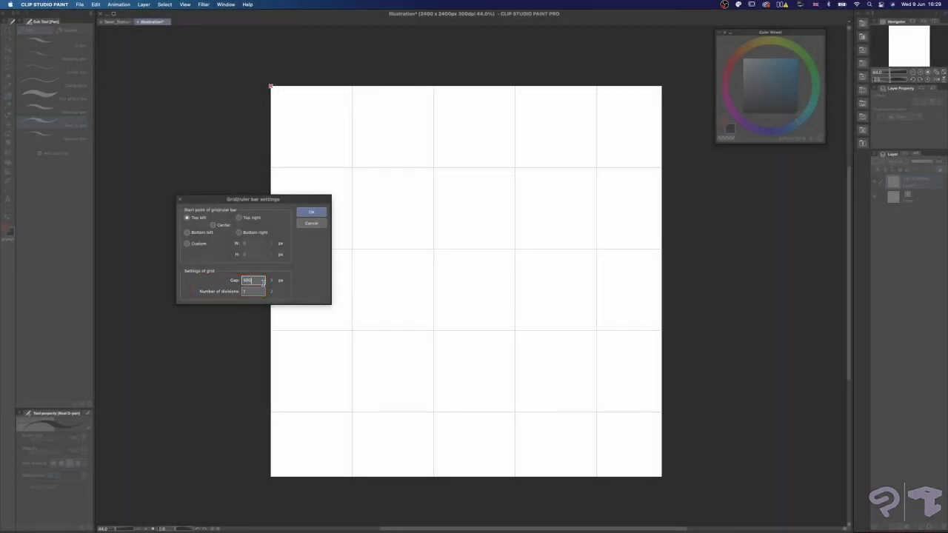
type("800")
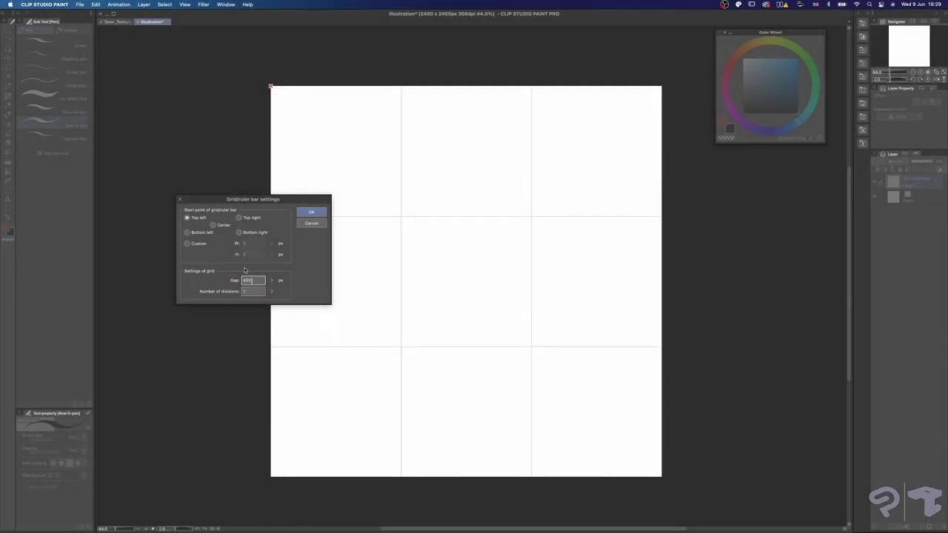
type("600")
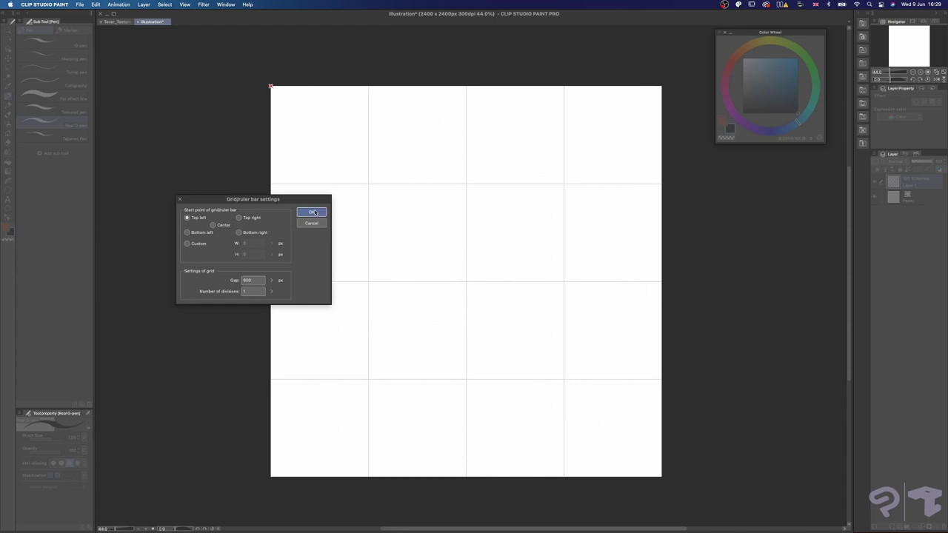
left_click(312, 213)
Try trimming the short vertical stroke beside the central grid line, undo the change and return to the Real G-pen
key("e")
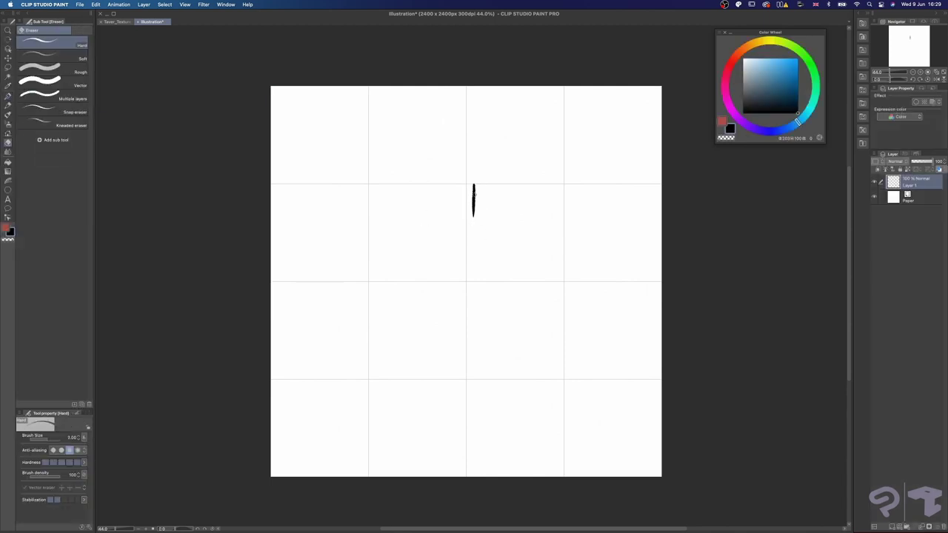
key("b")
mouse_move(473, 209)
left_mouse_down()
mouse_move(473, 186)
mouse_move(472, 214)
left_mouse_up()
key("p")
key("super+z")
key("p")
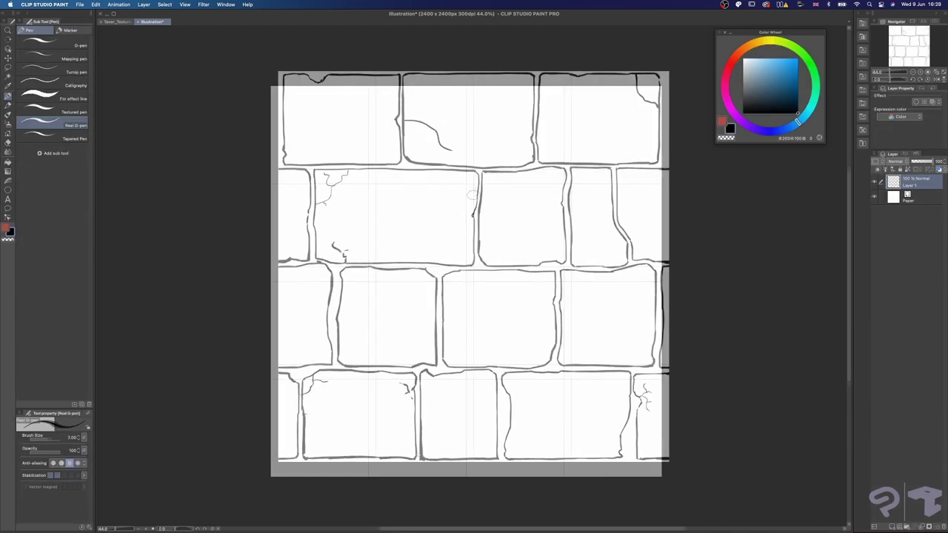
key("p")
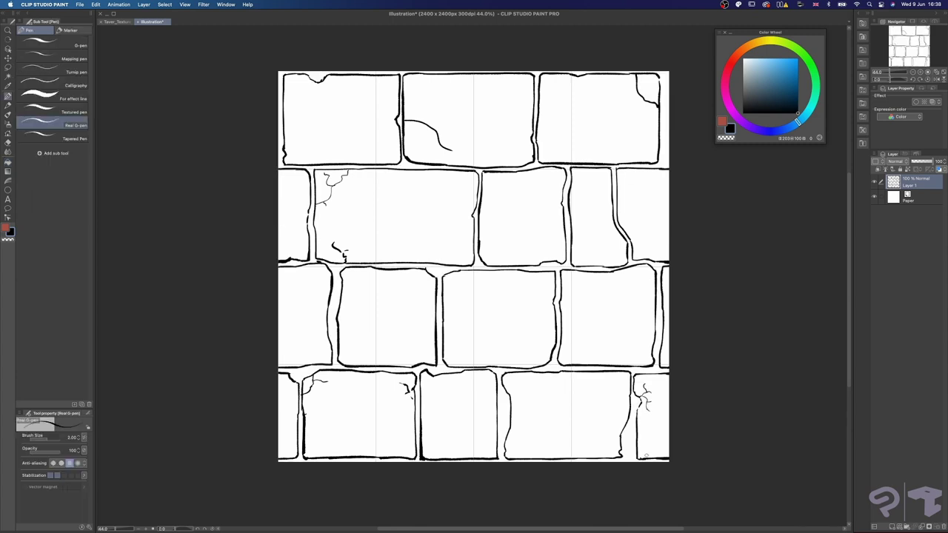
Fill the gaps between the outlined stones with black on the editing layer
key("w")
left_click(443, 306)
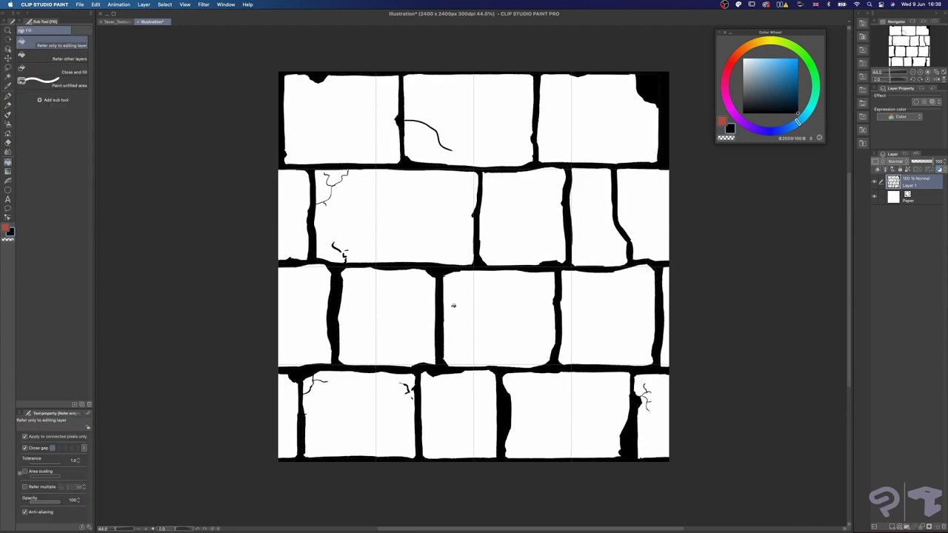
left_click(164, 4)
left_click(177, 68)
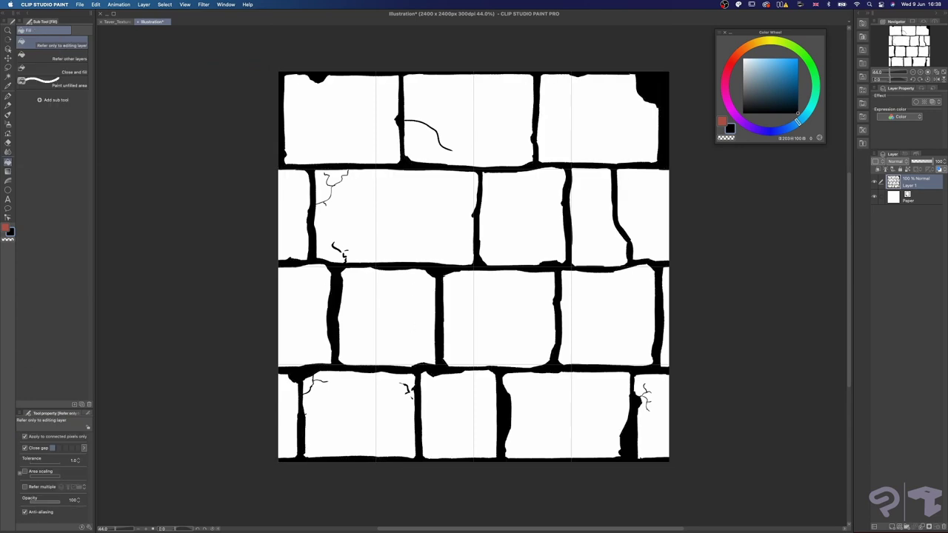
Add cracks, chips and small surface marks to the stones and fill the gaps between them with black
key("e")
mouse_move(483, 385)
left_mouse_down("super")
mouse_move(430, 378)
mouse_move(518, 361)
left_mouse_up("super")
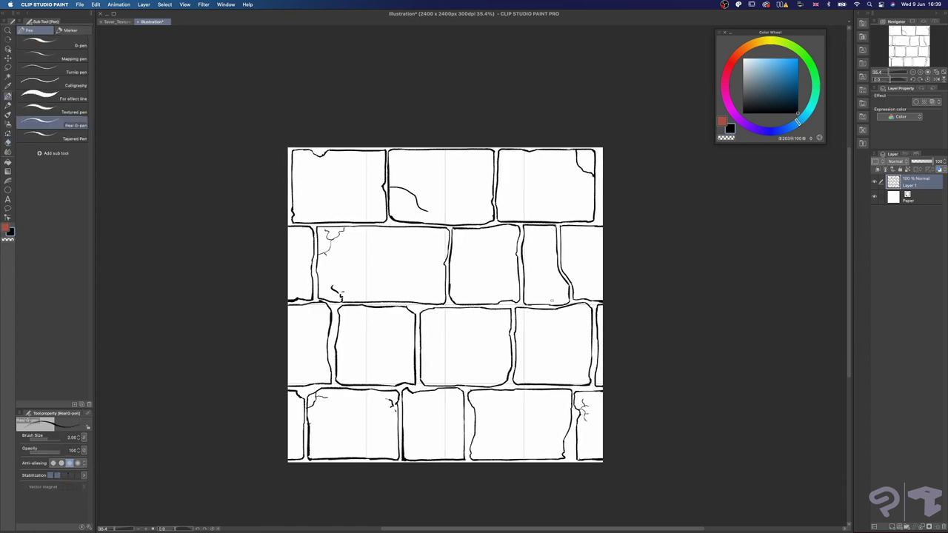
key("w")
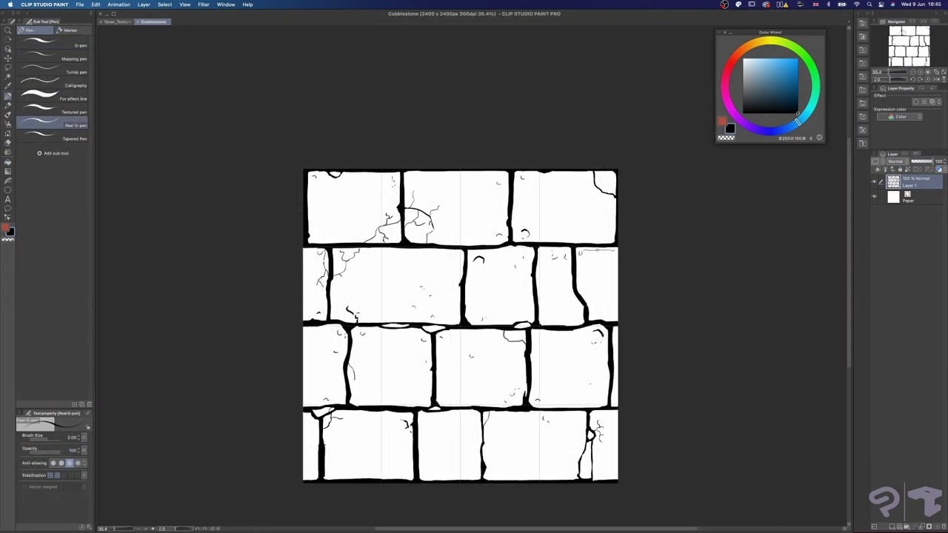
scroll(457, 300, "down", 1)
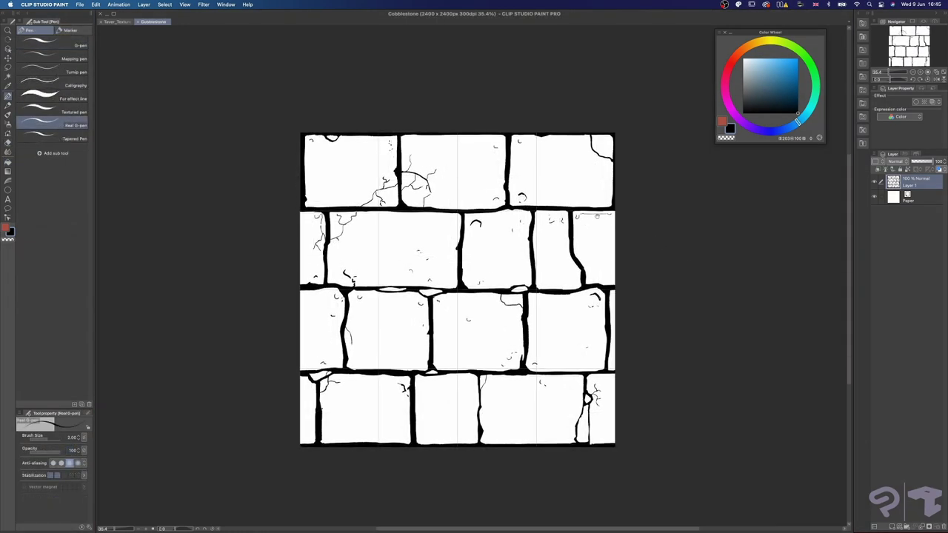
Convert Layer 1, the stone drawing, to an image material layer
right_click(918, 185)
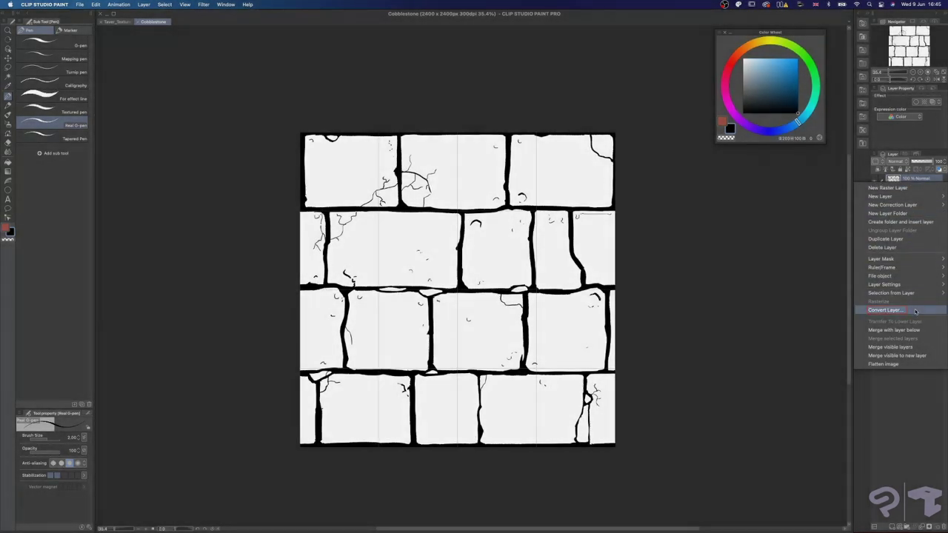
left_click(915, 310)
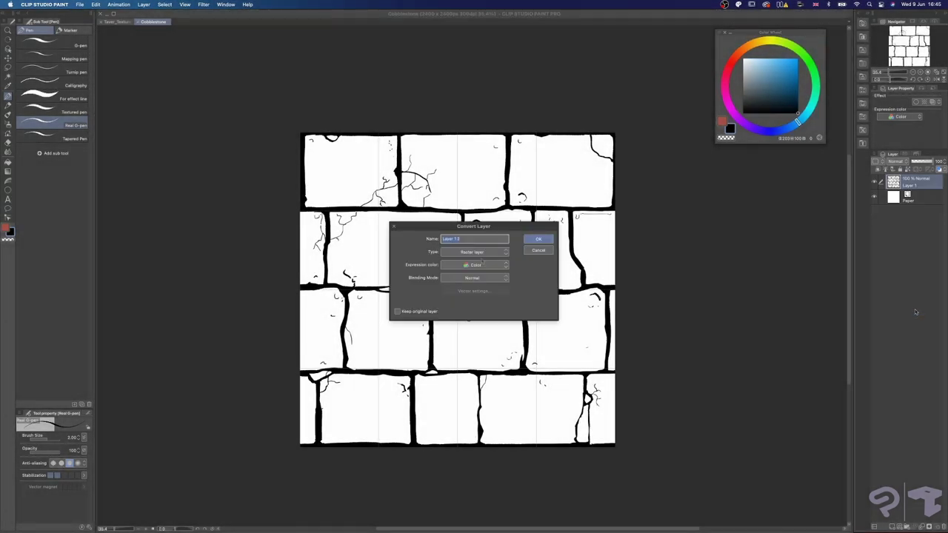
left_click(477, 252)
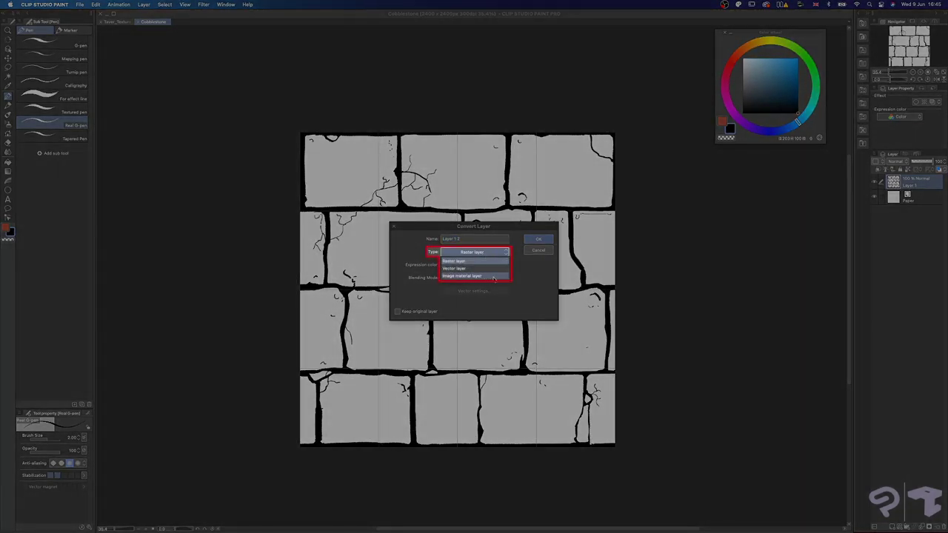
left_click(492, 276)
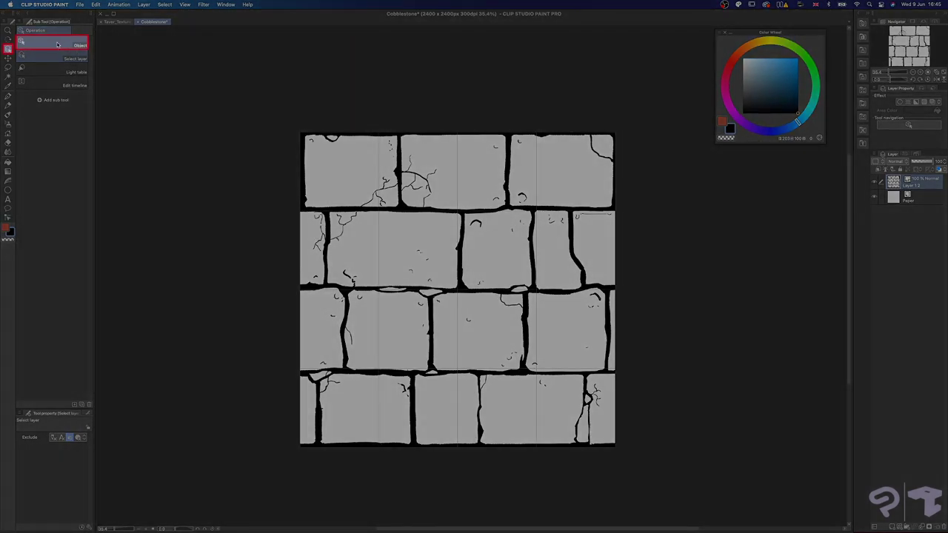
Turn on tiling for the stone layer with the Object tool and offset the pattern so its edge seams meet at the canvas centre
left_click(46, 43)
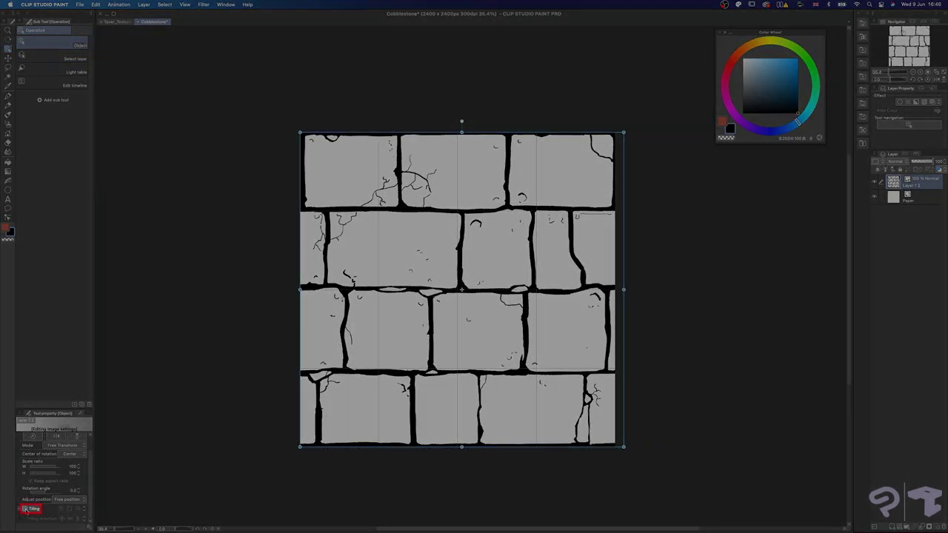
left_click(26, 510)
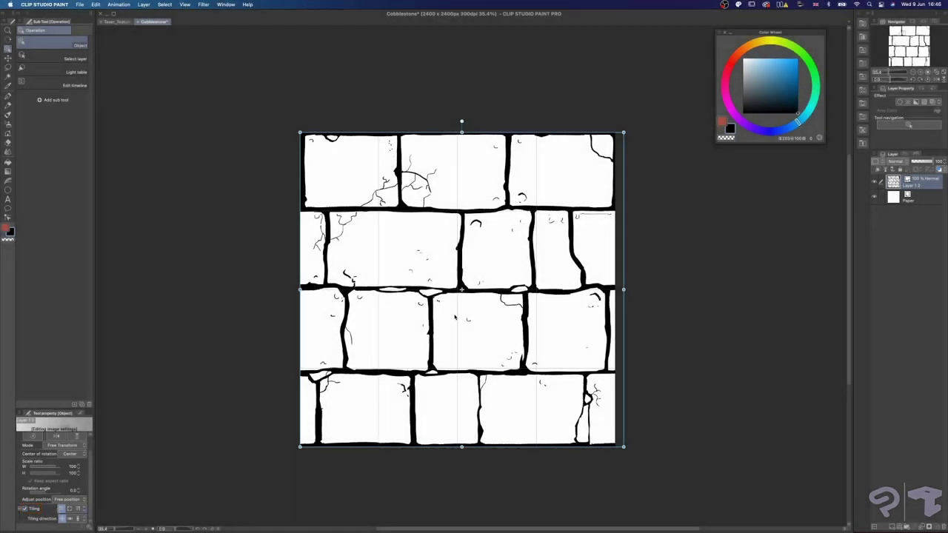
left_click_drag(440, 313, 267, 461)
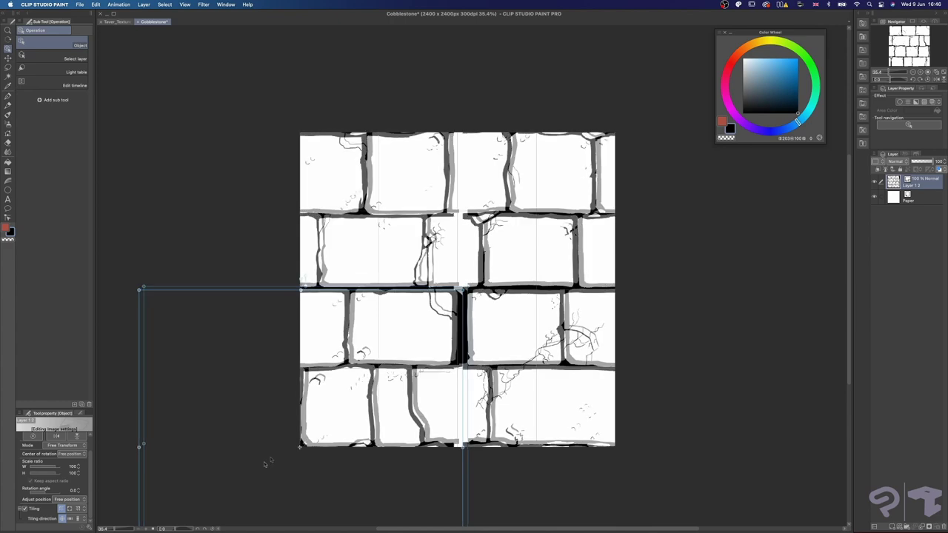
scroll(309, 468, "up", 1)
scroll(309, 467, "up", 10)
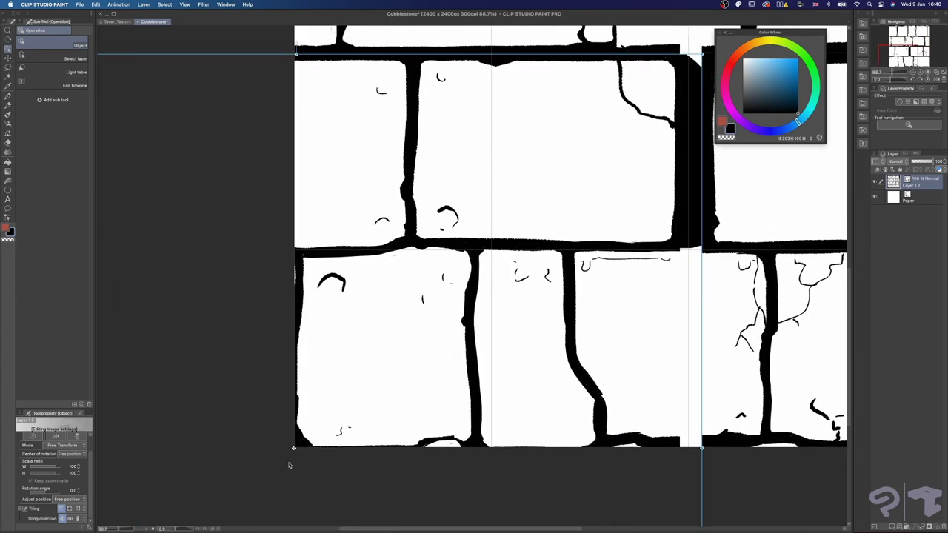
scroll(289, 465, "up", 4)
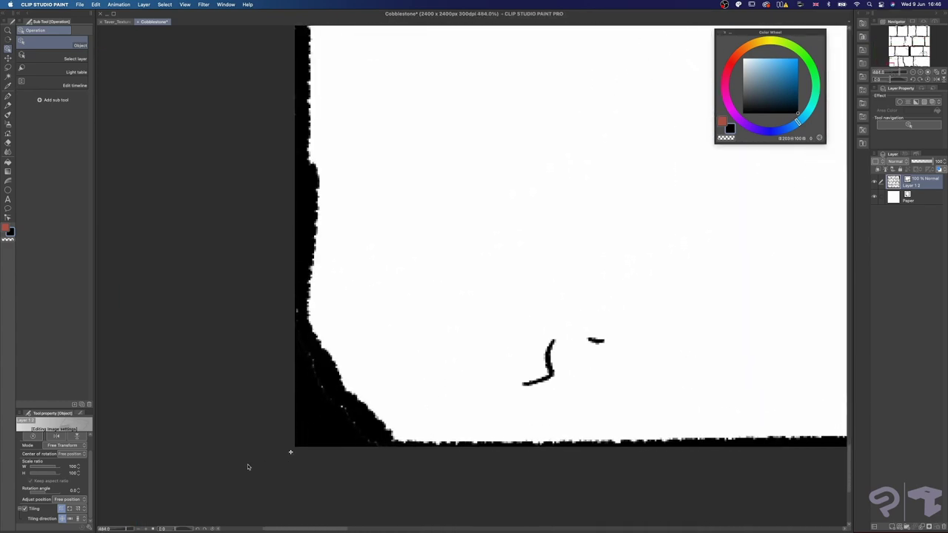
scroll(249, 466, "down", 15)
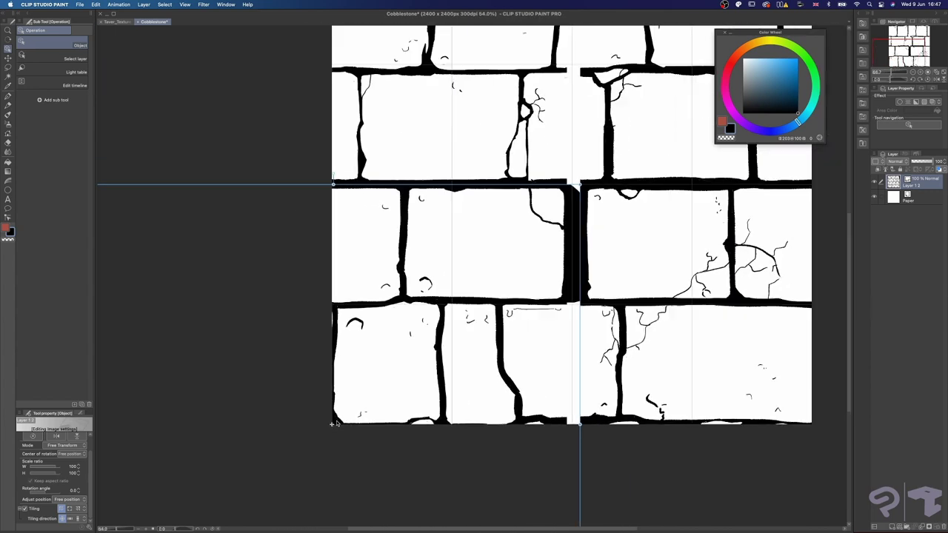
scroll(615, 207, "up", 2)
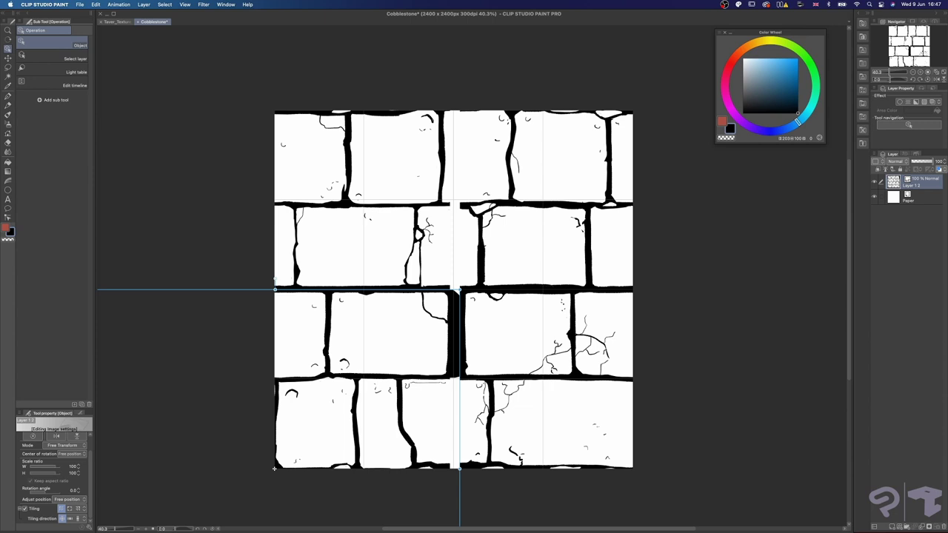
Rasterize the tiled stone layer and start reshaping the overly thick vertical joint at the centre seam with the eraser and Real G-pen
right_click(926, 178)
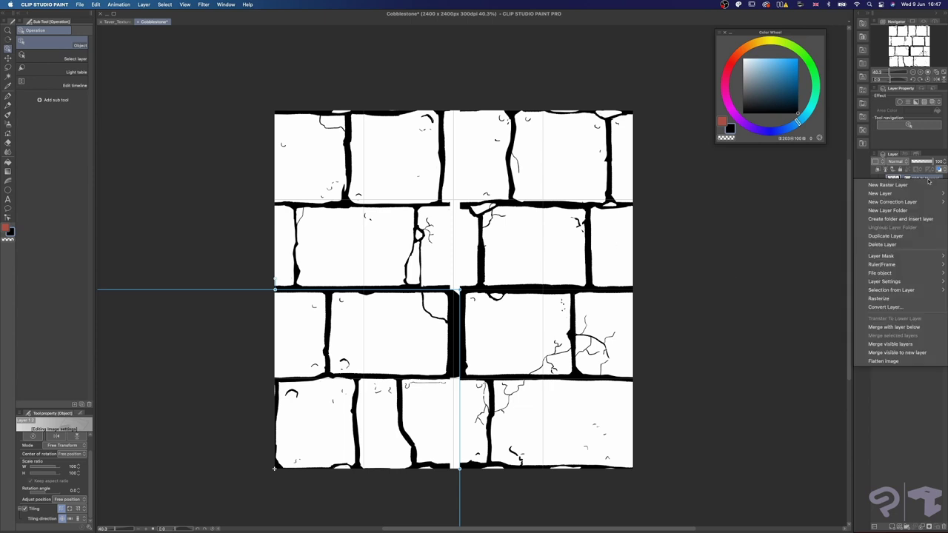
left_click(892, 300)
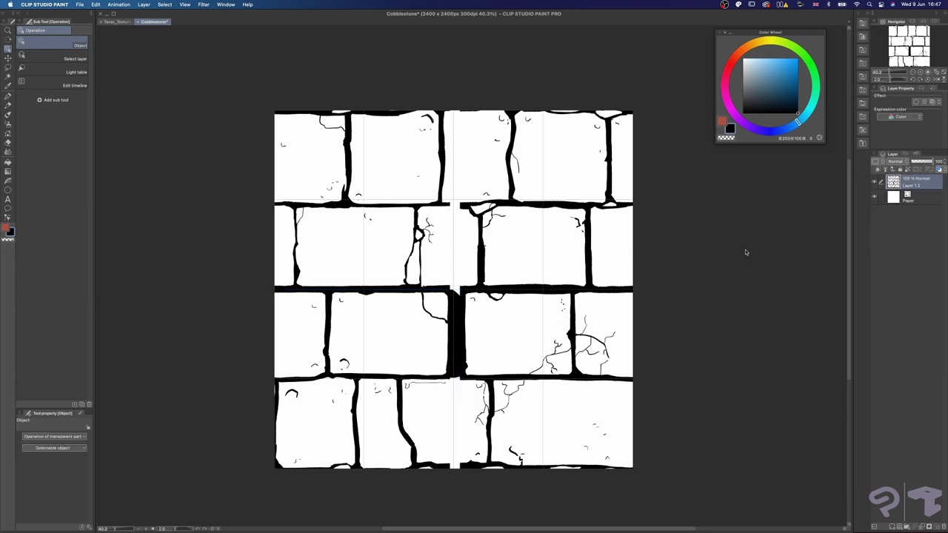
key("e")
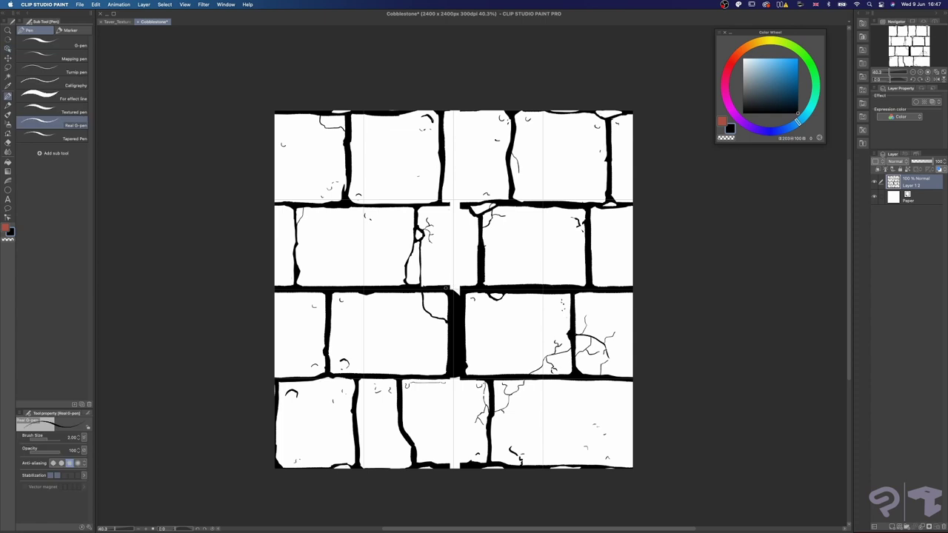
key("p")
key("e")
left_click_drag(459, 295, 460, 338)
key("p")
left_click_drag(453, 376, 464, 377)
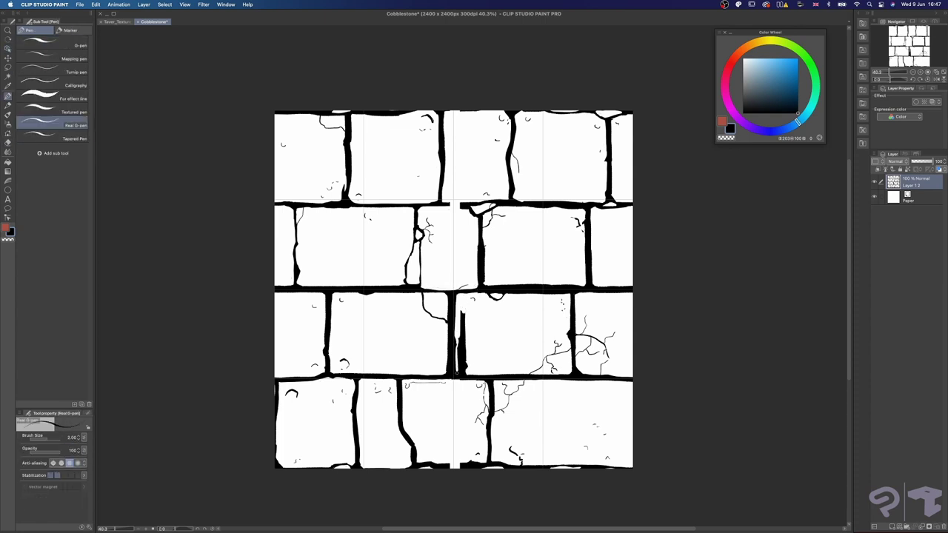
Select and delete the leftover black sliver beside the central vertical joint
key("e")
key("w")
left_click(463, 368)
key("Delete")
key("super+d")
key("e")
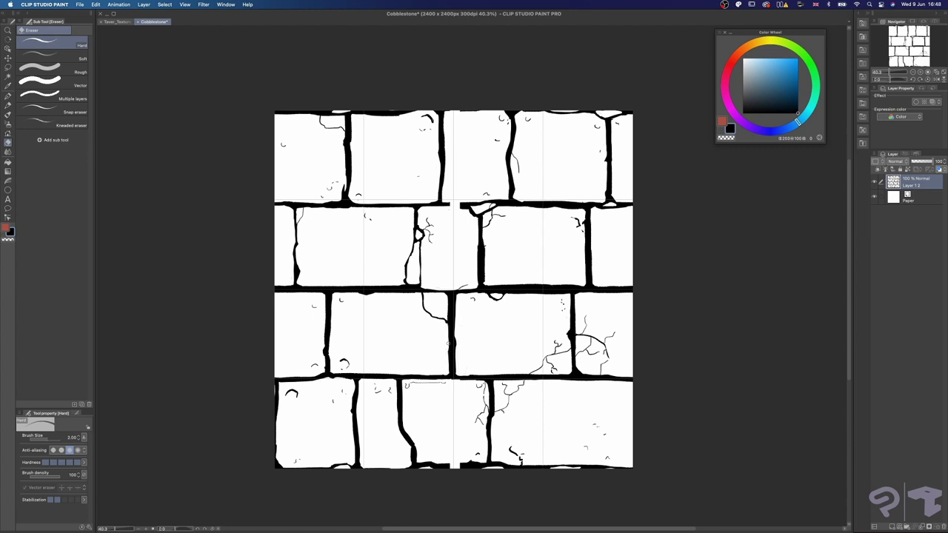
Touch up the central joint and bridge the white breaks in the horizontal joints along the vertical seam
key("p")
mouse_move(448, 343)
left_mouse_down()
mouse_move(448, 375)
mouse_move(466, 380)
left_mouse_up()
key("e")
scroll(460, 381, "down", 1)
key("p")
left_click_drag(449, 447, 463, 447)
scroll(466, 397, "up", 1)
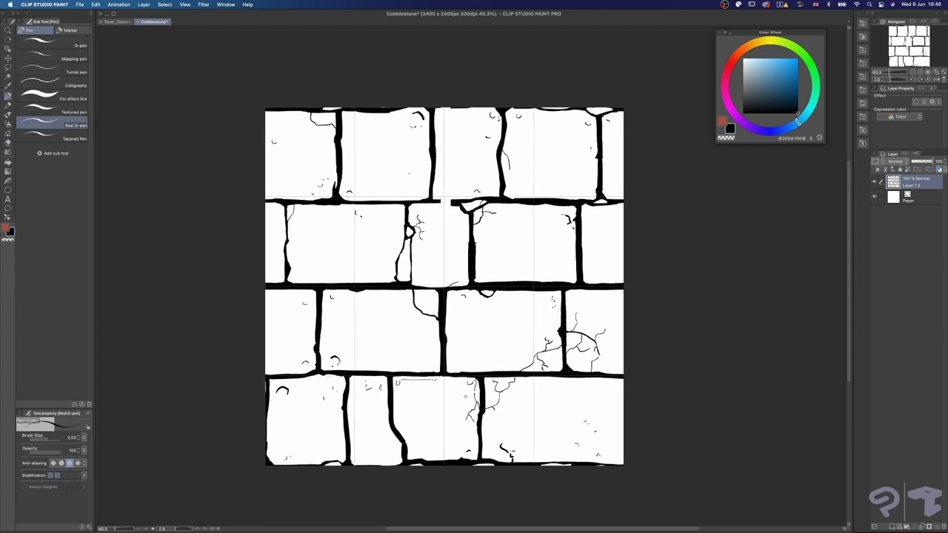
key("e")
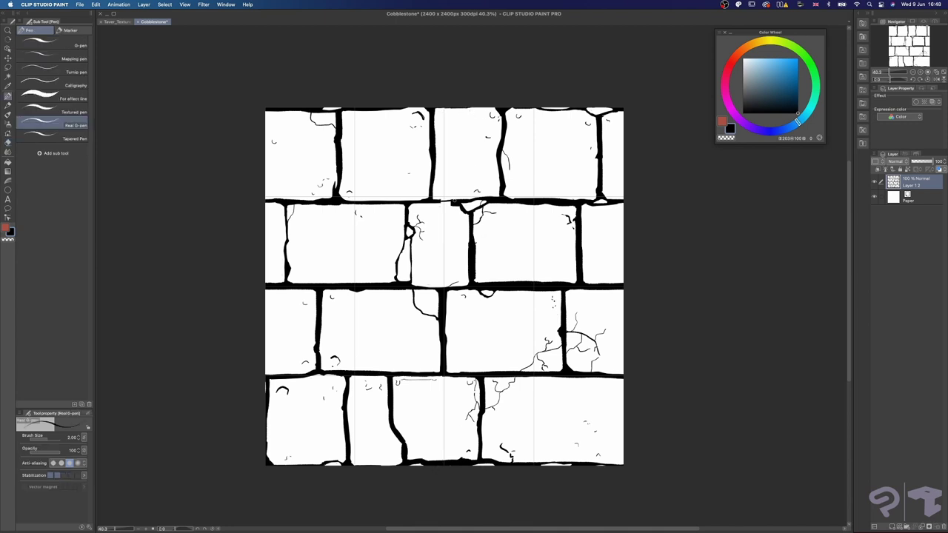
Show the Color pattern materials and register the tiled stone layer there as Cobblestones
key("o")
left_click(226, 5)
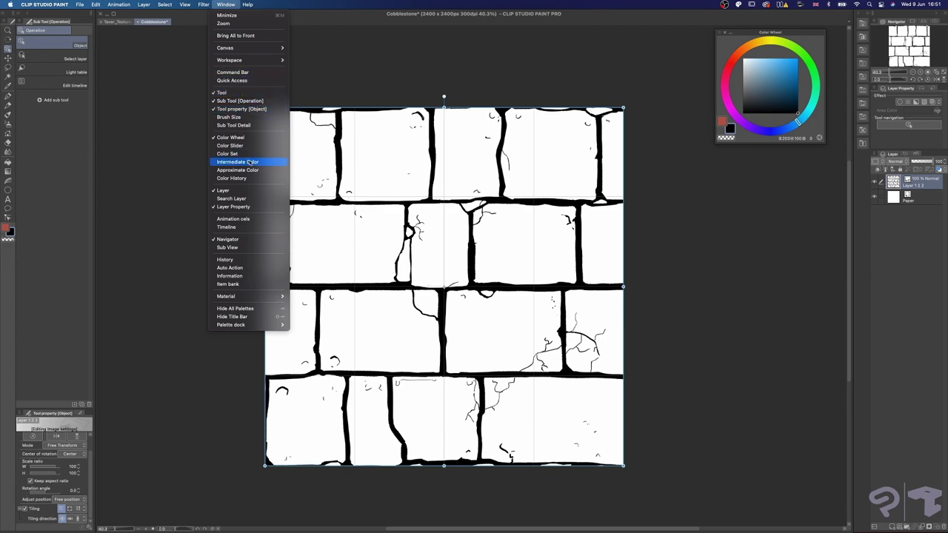
mouse_move(280, 296)
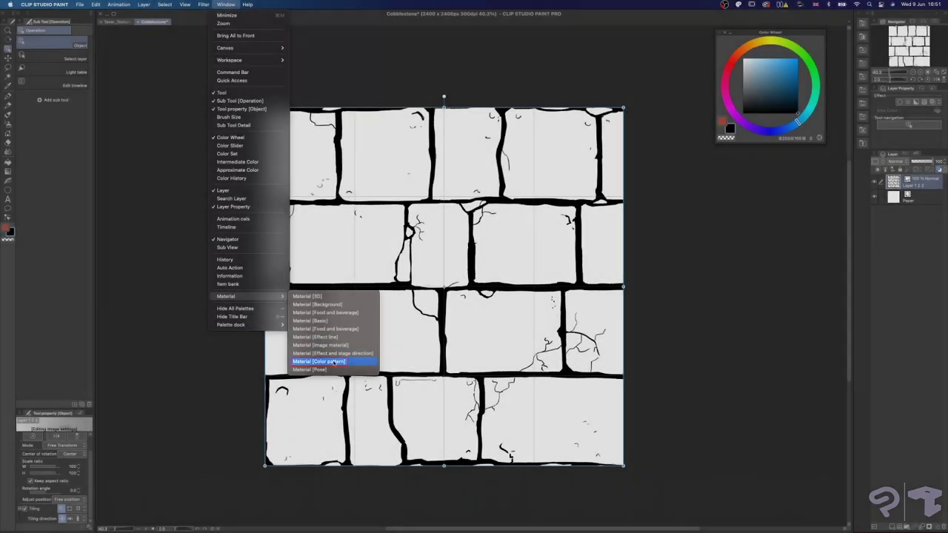
left_click(334, 362)
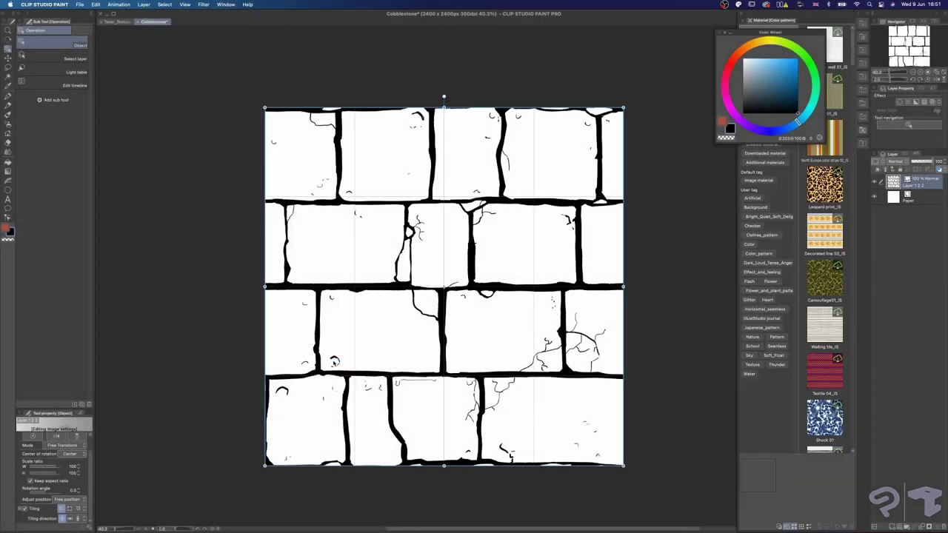
left_click_drag(737, 37, 671, 32)
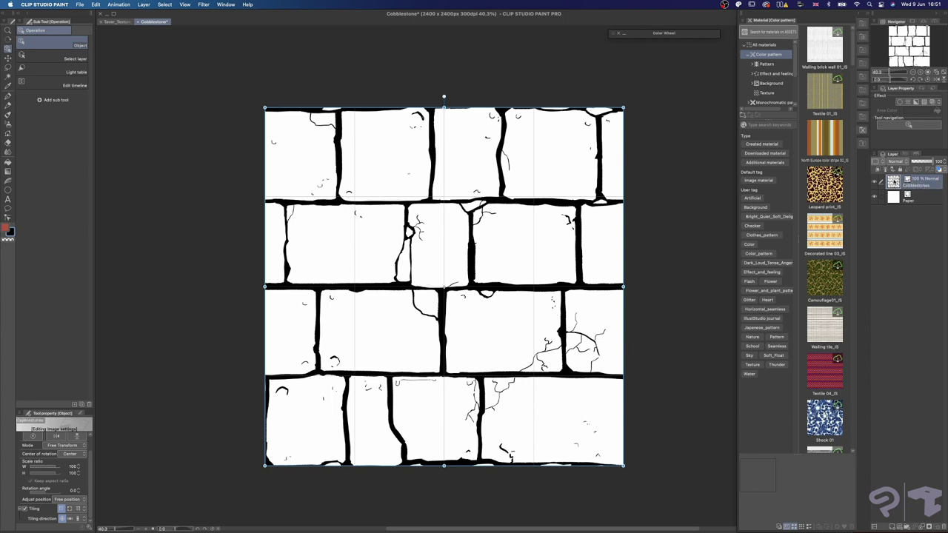
left_click_drag(824, 41, 815, 43)
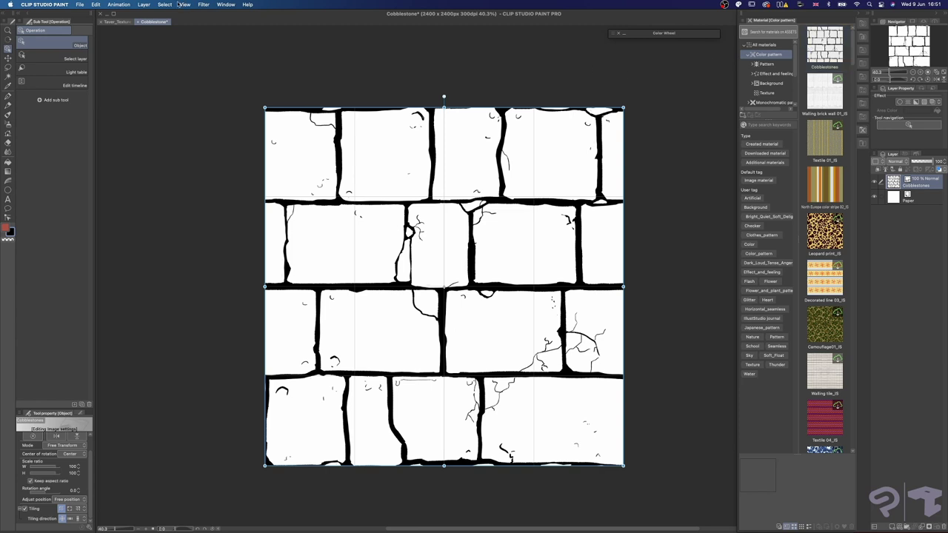
Switch to the Taver_Texture_sheet document and place the Cobblestones material on its canvas
left_click(112, 22)
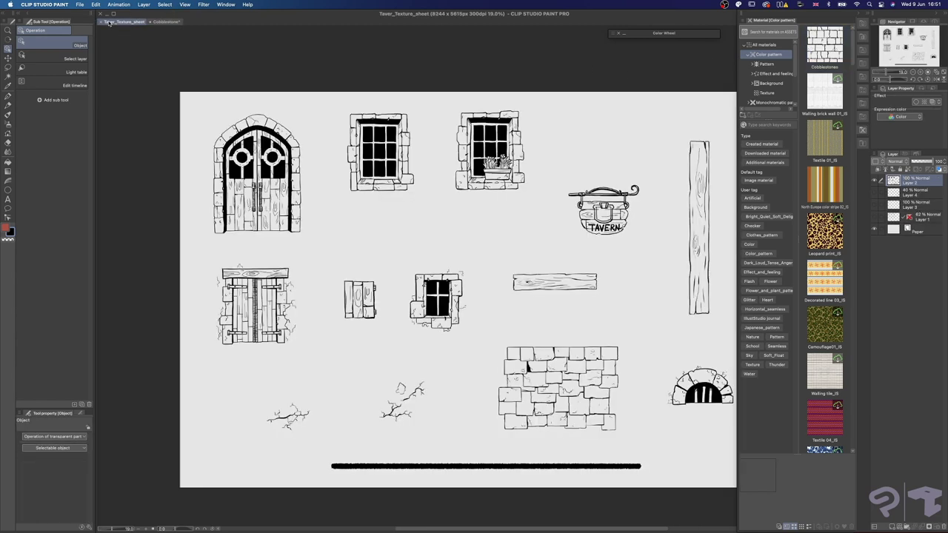
key("alt+space")
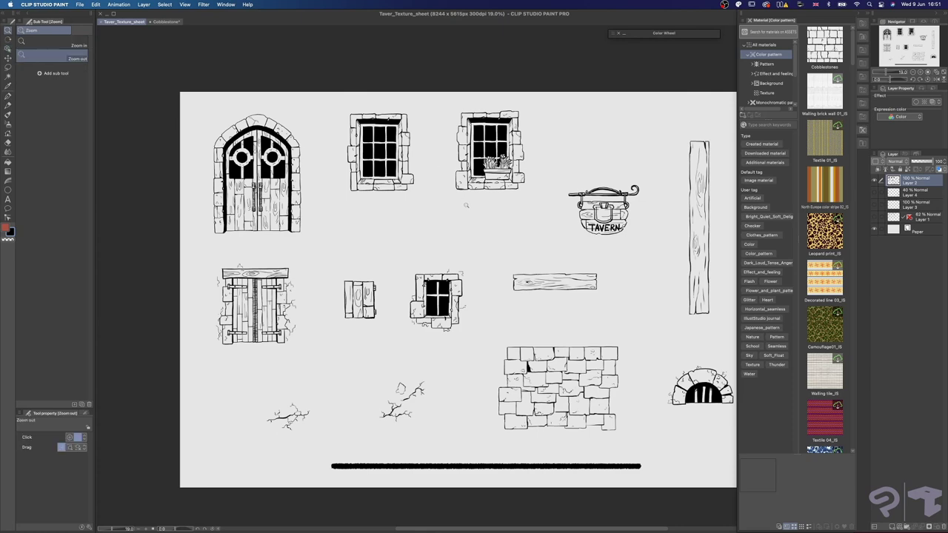
left_click_drag(468, 206, 463, 206, "alt")
left_click_drag(822, 47, 486, 227)
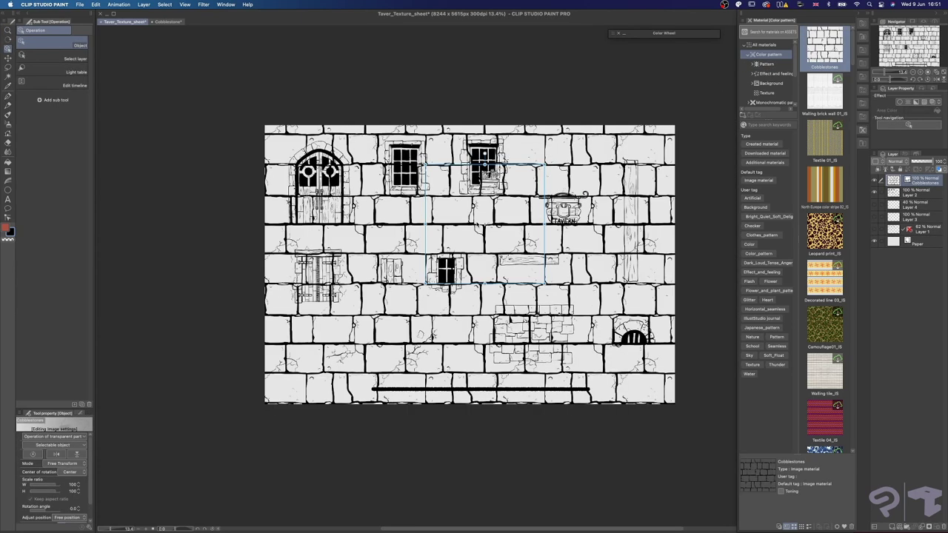
Hide Layer 2 and scale the cobblestone pattern down so smaller stones cover the sheet
left_click(875, 191)
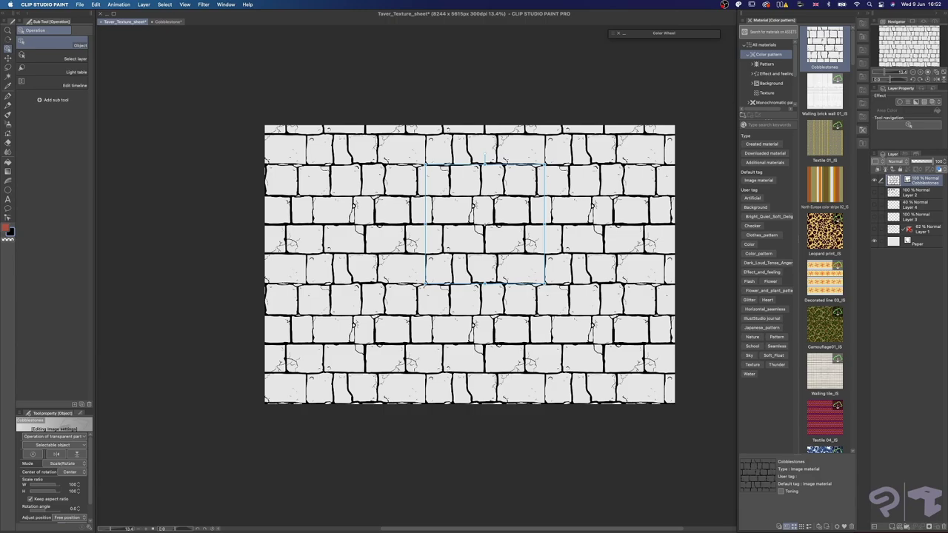
left_click_drag(426, 283, 445, 265)
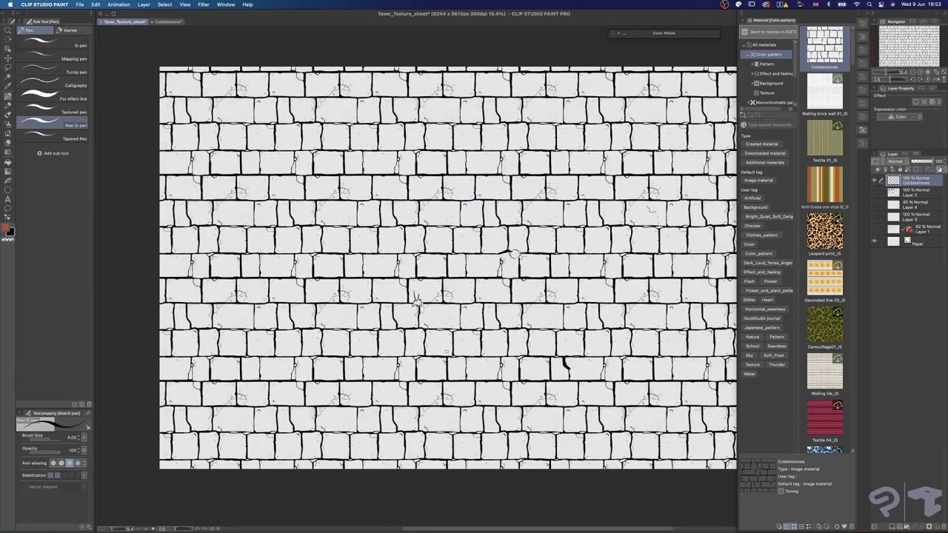
Draw a star-shaped chip on a joint left of the wall's centre and hide the material palette
key("e")
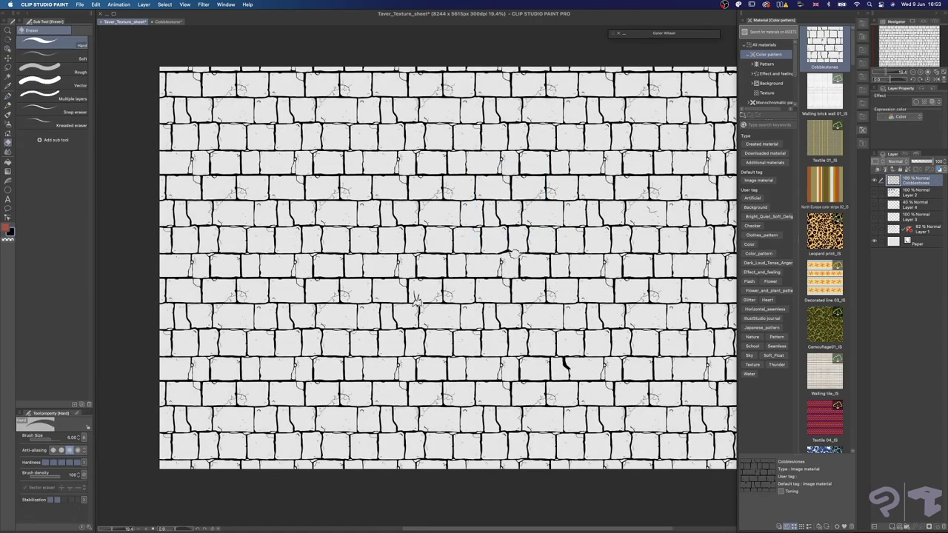
left_click(360, 328)
key("p")
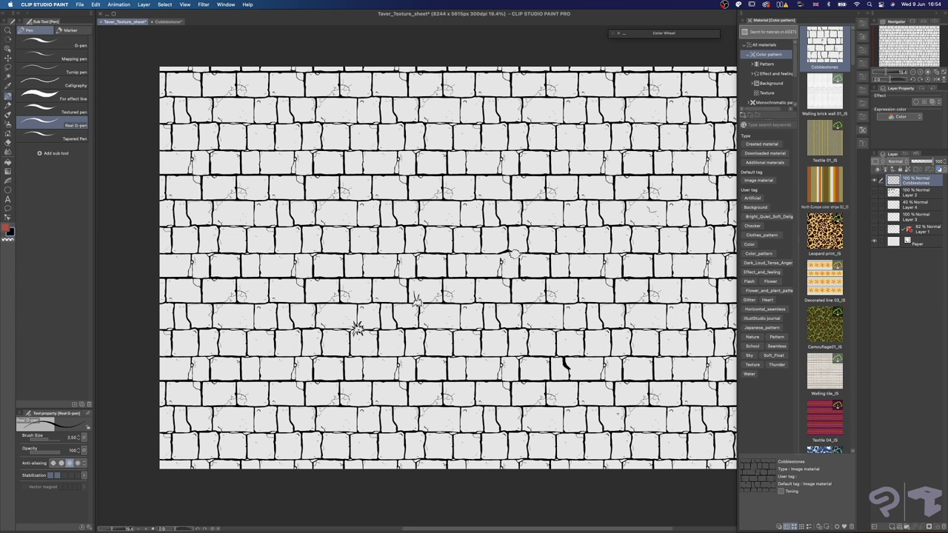
left_click(862, 26)
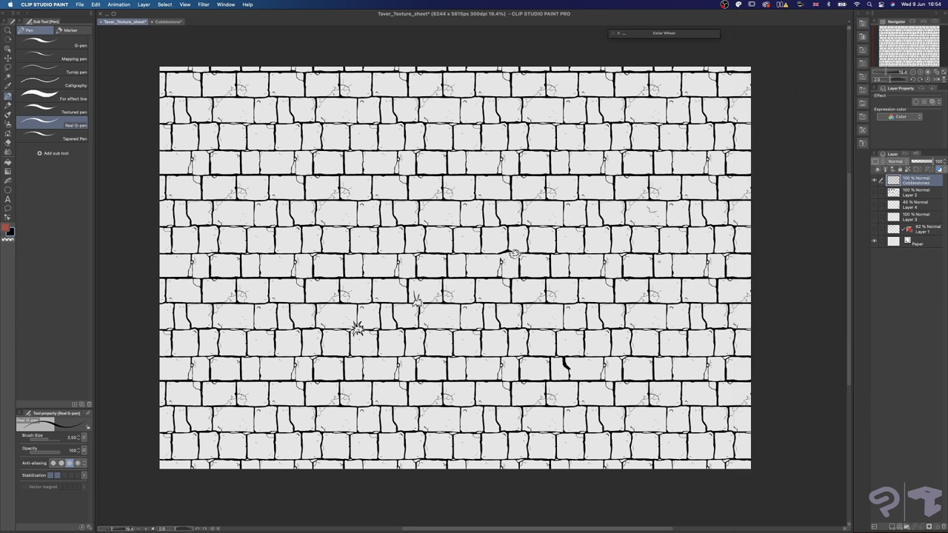
Break up the repeating cobblestone pattern with more erased chips and pen-drawn cracks across the wall
key("e")
left_click(424, 377)
key("p")
key("e")
key("p")
left_click_drag(498, 293, 509, 287)
key("e")
left_click(589, 385)
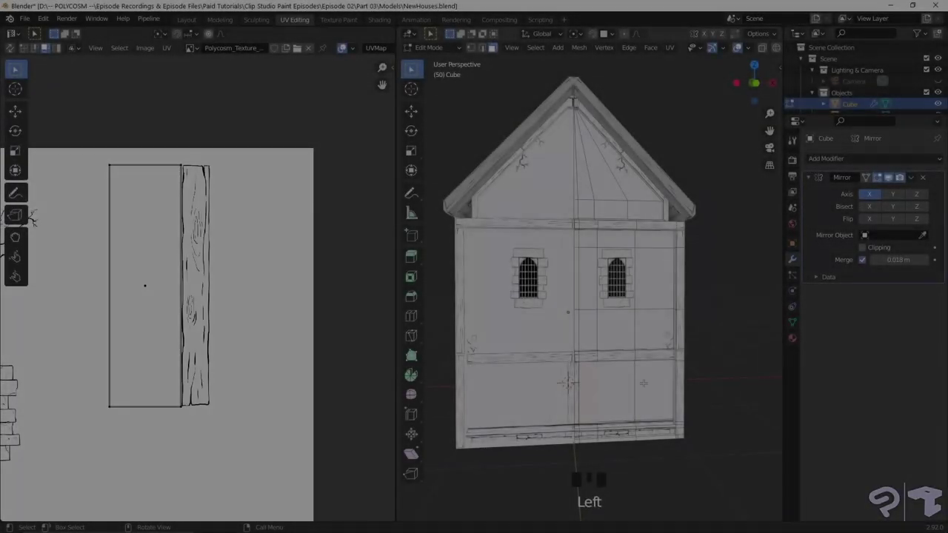
Unwrap the lower wall faces beneath the horizontal beam and rotate their UVs so they lie horizontally
left_click(650, 369, "ctrl")
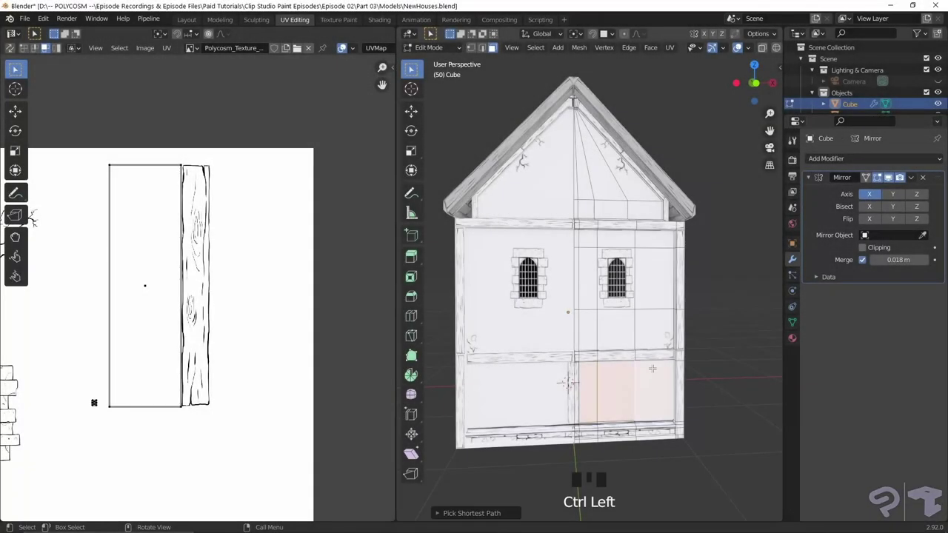
key("u")
left_click(647, 336)
scroll(248, 208, "down", 10)
key("a")
key("r")
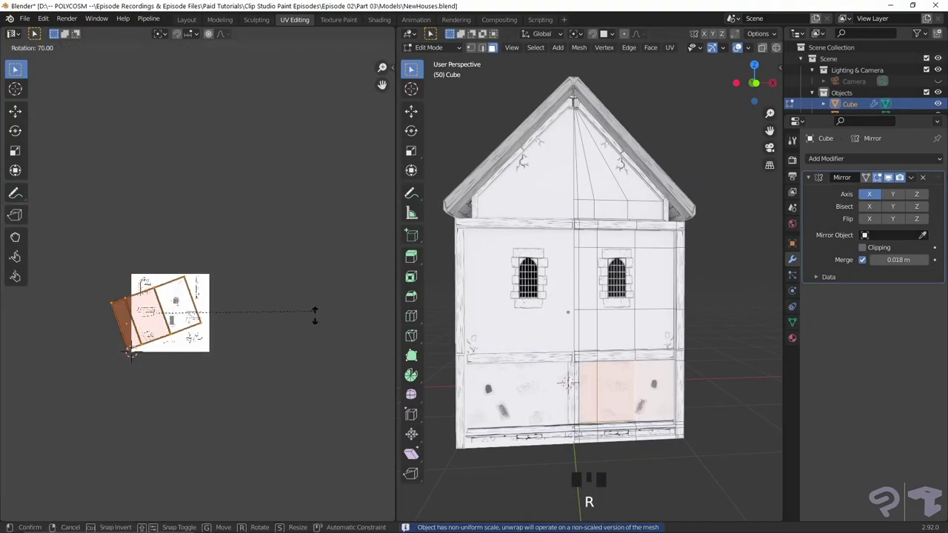
left_click(299, 337)
Scale and move the lower wall's UVs onto the brick patch below the door on the texture sheet
scroll(197, 288, "up", 5)
key("s")
left_click(143, 372)
middle_click_drag(143, 373, 289, 340, "shift")
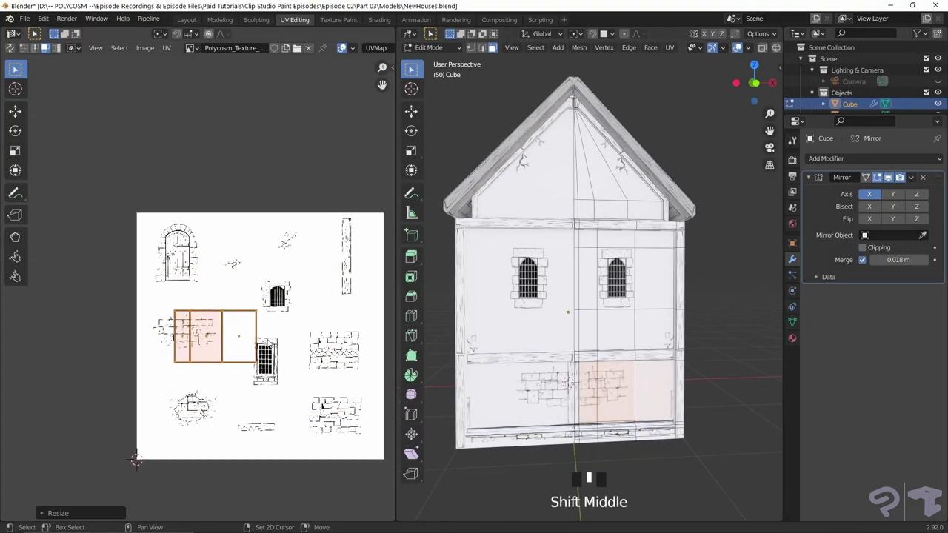
scroll(290, 340, "up", 4)
key("s")
left_click(303, 349)
key("g")
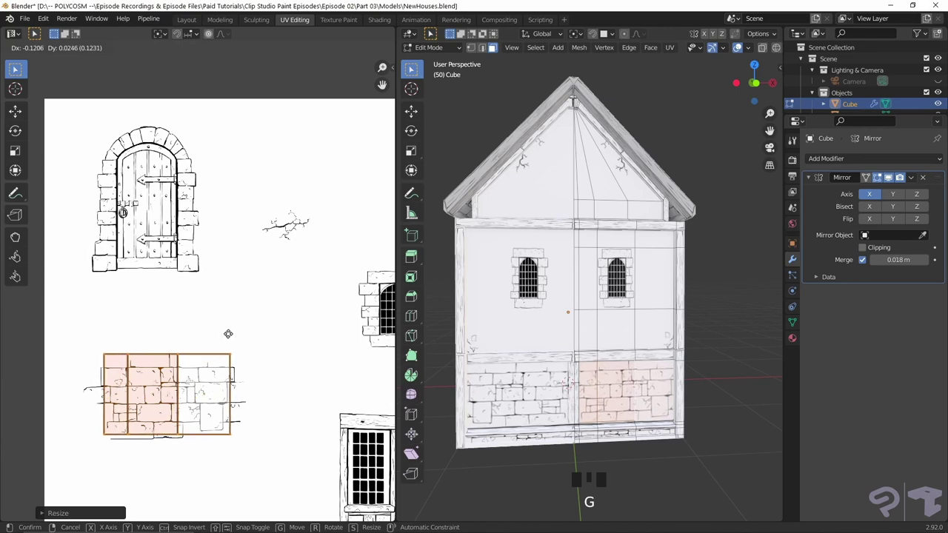
left_click(237, 331)
Examine the textured house outside mesh editing and the finished row of three houses
key("Tab")
scroll(543, 312, "down", 2)
scroll(484, 317, "up", 2)
mouse_move(543, 313)
middle_mouse_down()
mouse_move(485, 318)
mouse_move(508, 306)
mouse_move(559, 311)
middle_mouse_up()
scroll(485, 318, "down", 2)
key("Tab")
middle_click_drag(522, 193, 528, 219)
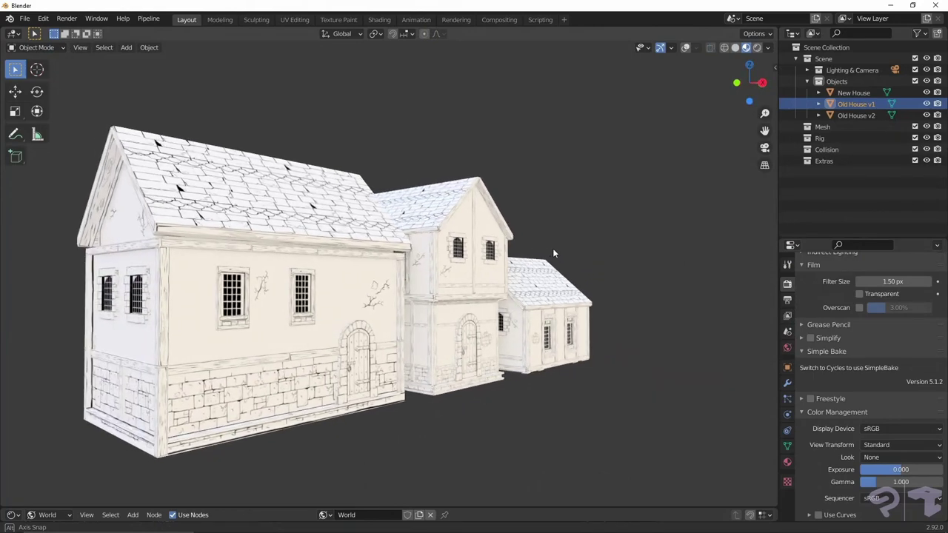
middle_click_drag(465, 256, 491, 256)
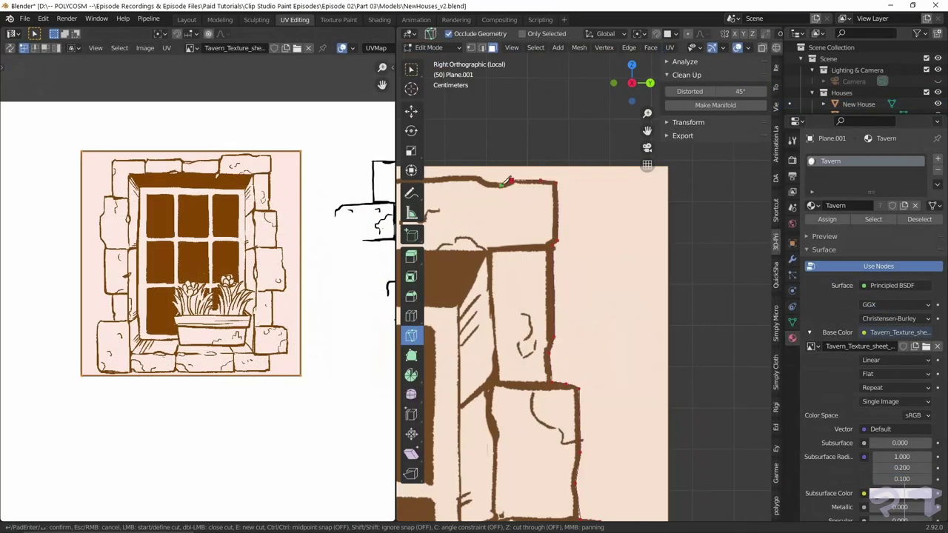
Cut the flower-box window out along its stone outline with the Knife tool and move it on the tavern's gable wall
scroll(438, 296, "down", 3)
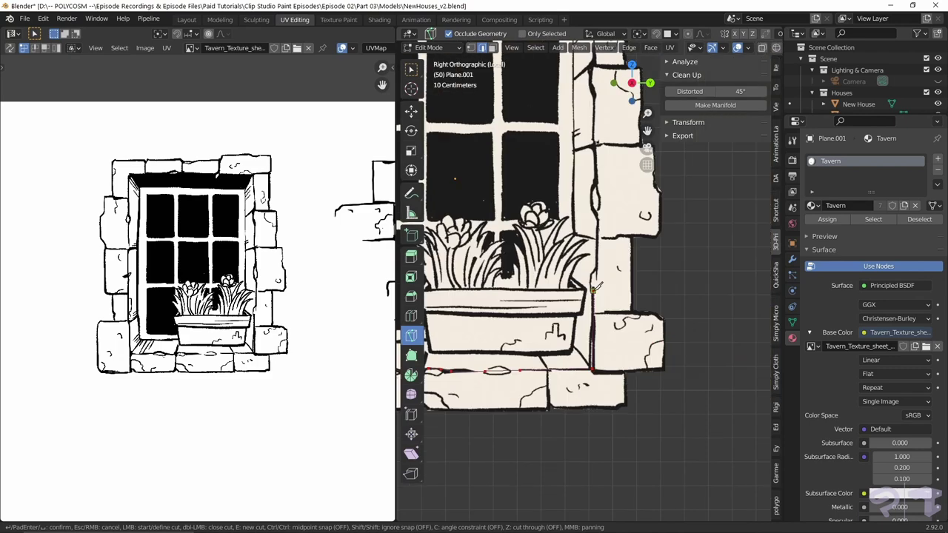
scroll(585, 297, "up", 4)
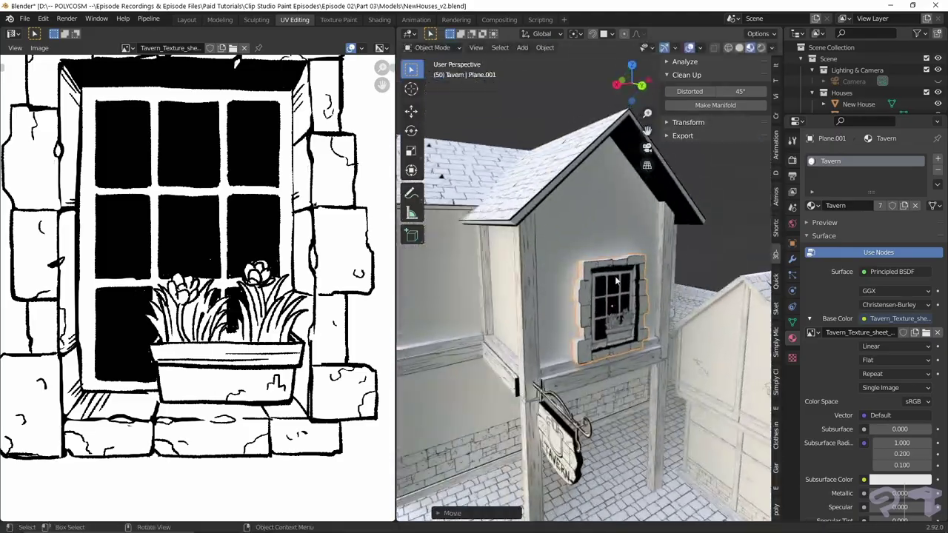
key("g")
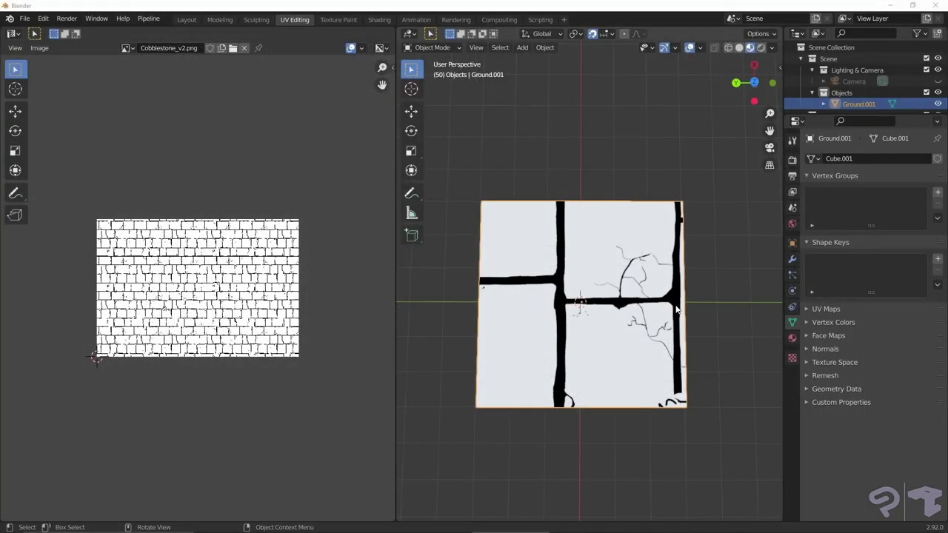
Remap the ground plane's UVs with Project from View in top view
middle_click_drag(686, 299, 689, 308)
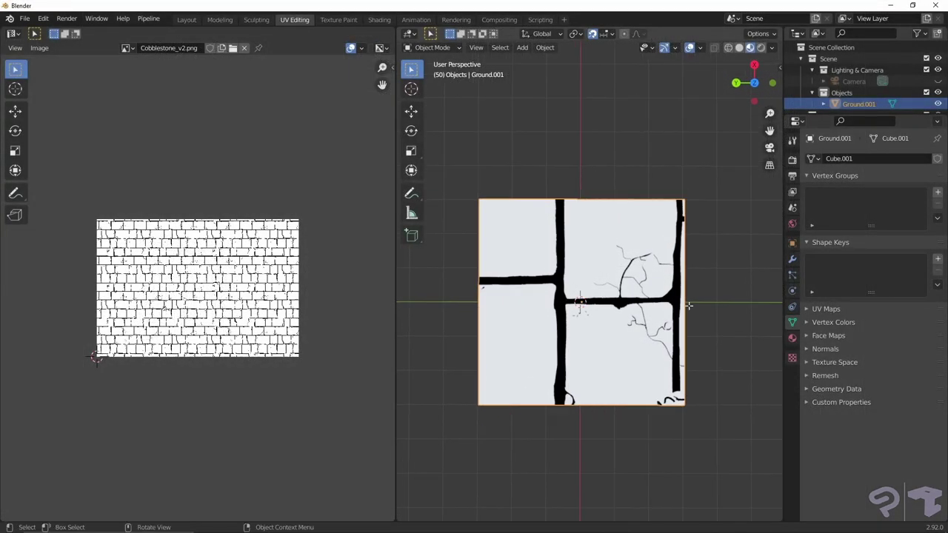
key("Tab")
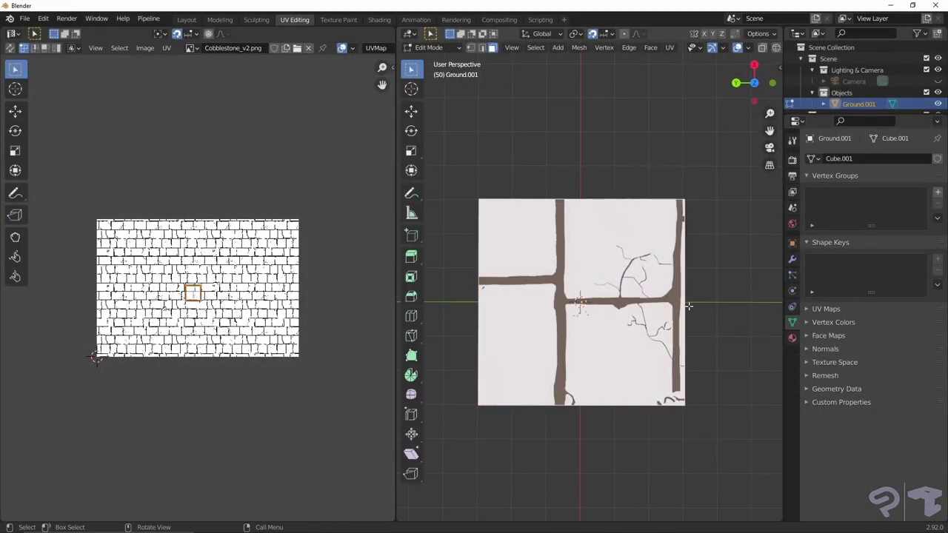
left_click(754, 82)
key("u")
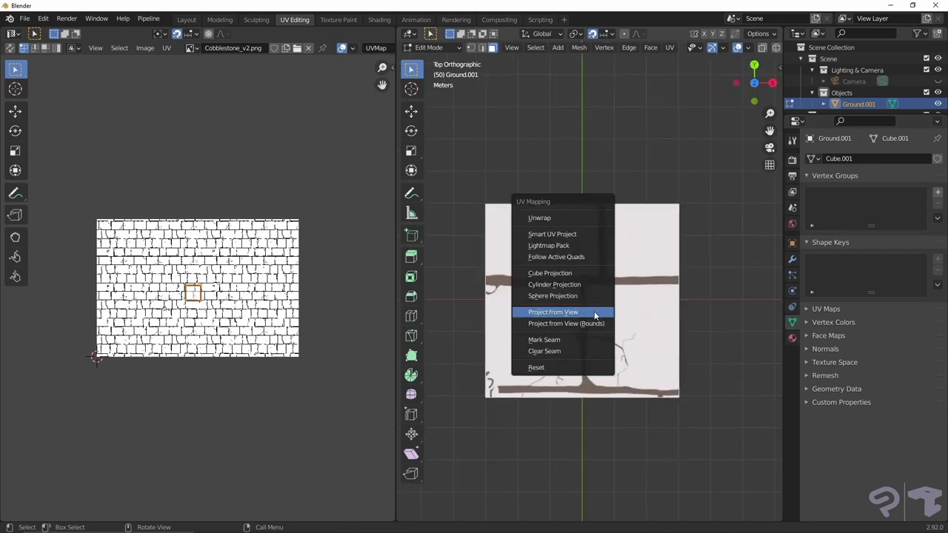
left_click(595, 314)
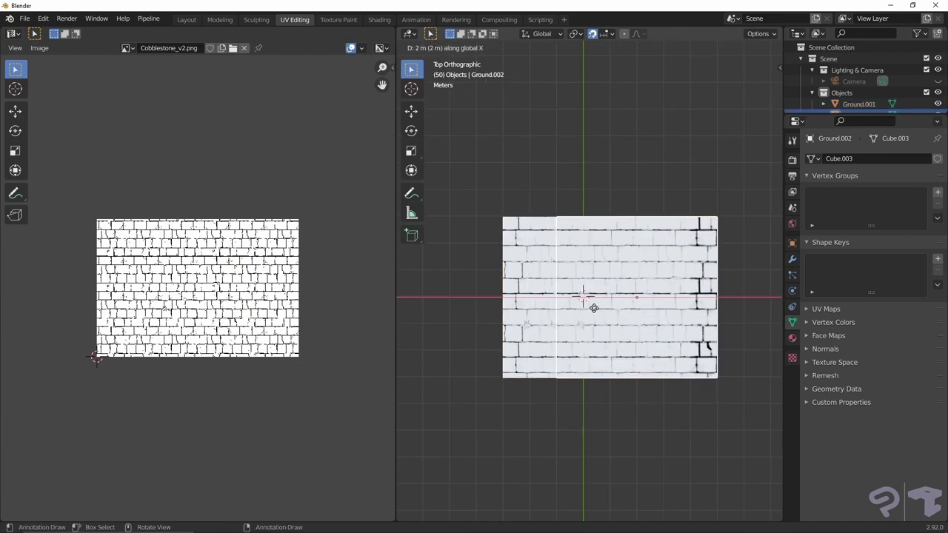
Duplicate the cobblestone ground tile along the X axis and copy both tiles along the Y axis
key("shift+d")
left_click(718, 374)
middle_click_drag(718, 373, 562, 330)
scroll(590, 313, "down", 3)
left_click(585, 316, "shift")
key("shift+d")
key("y")
left_click(677, 362)
Duplicate all the ground tiles along the X axis and inspect the tiled paving for seams
scroll(563, 326, "down", 3)
key("a")
key("x")
left_click(565, 275)
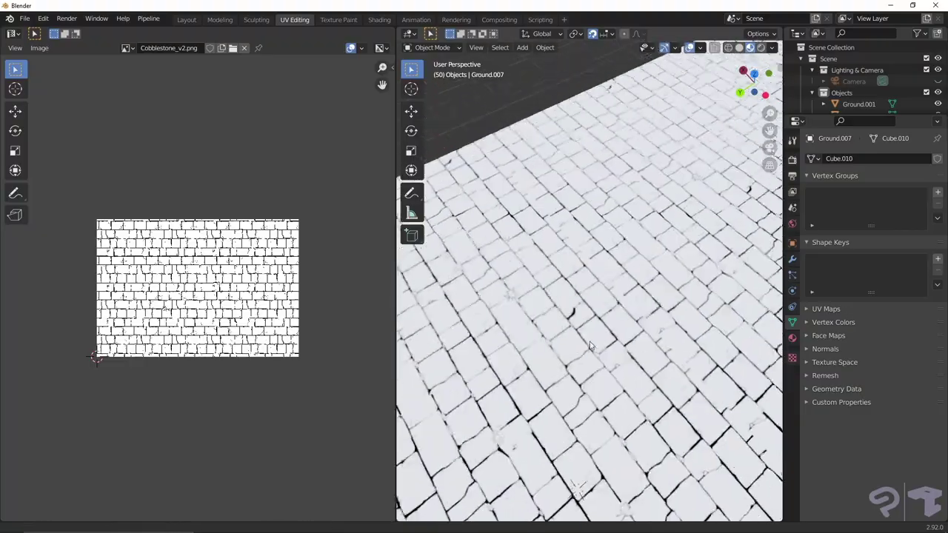
middle_click_drag(590, 344, 751, 396)
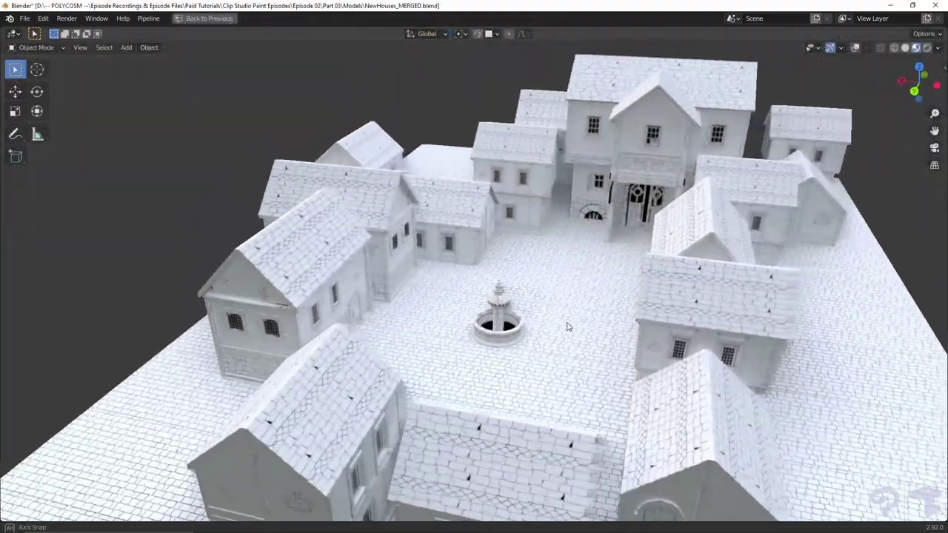
Try rotating the tavern's ground-floor window shutter and its left door about the Z axis
middle_click_drag(567, 326, 674, 333)
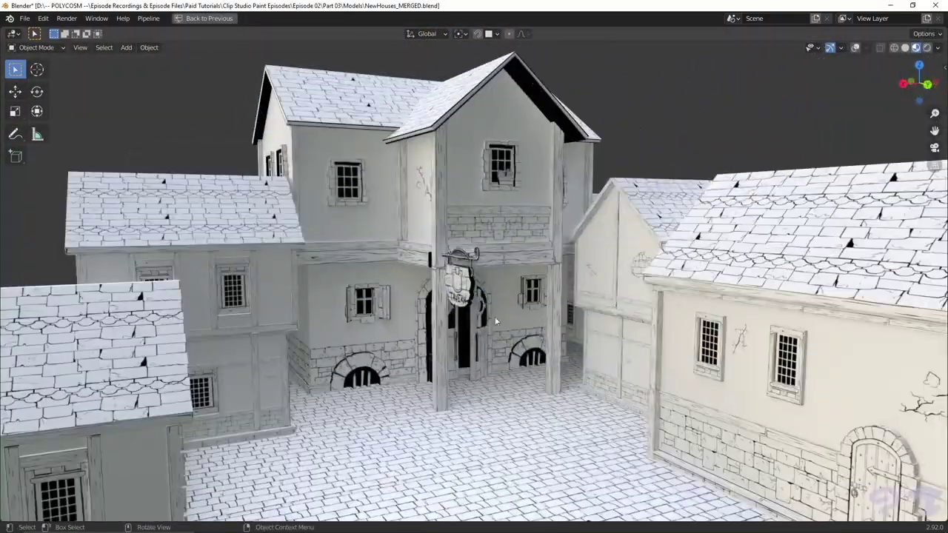
middle_click_drag(495, 316, 510, 309)
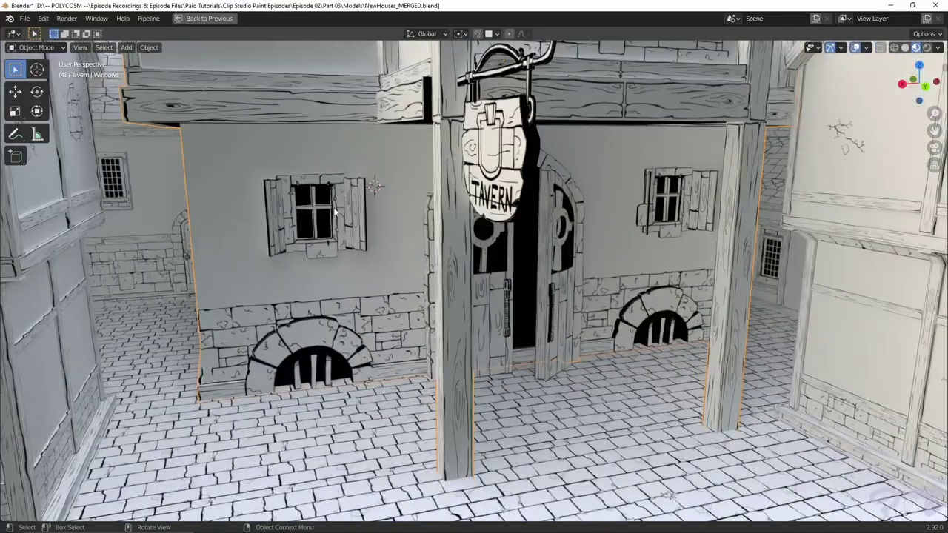
key("r")
key("z")
left_click(427, 200)
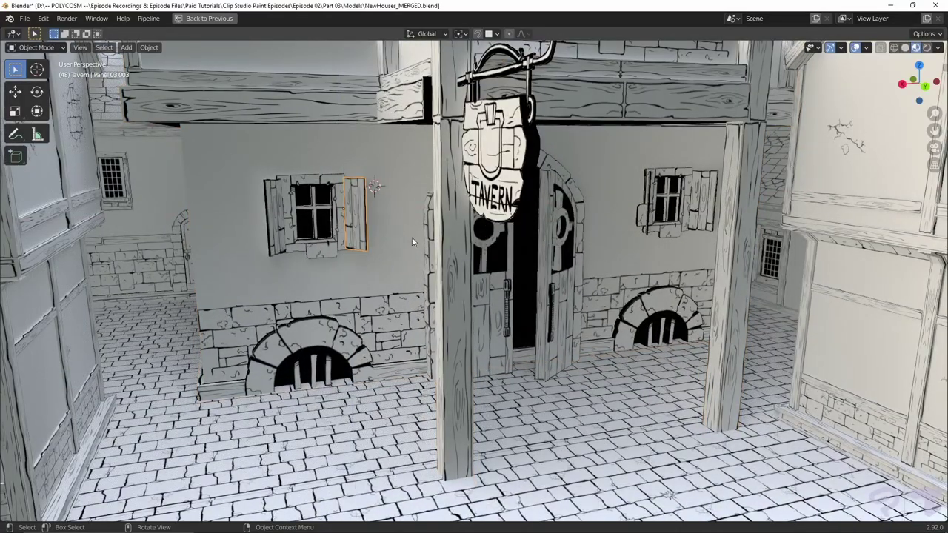
left_click(495, 276)
key("r")
key("z")
left_click(523, 313)
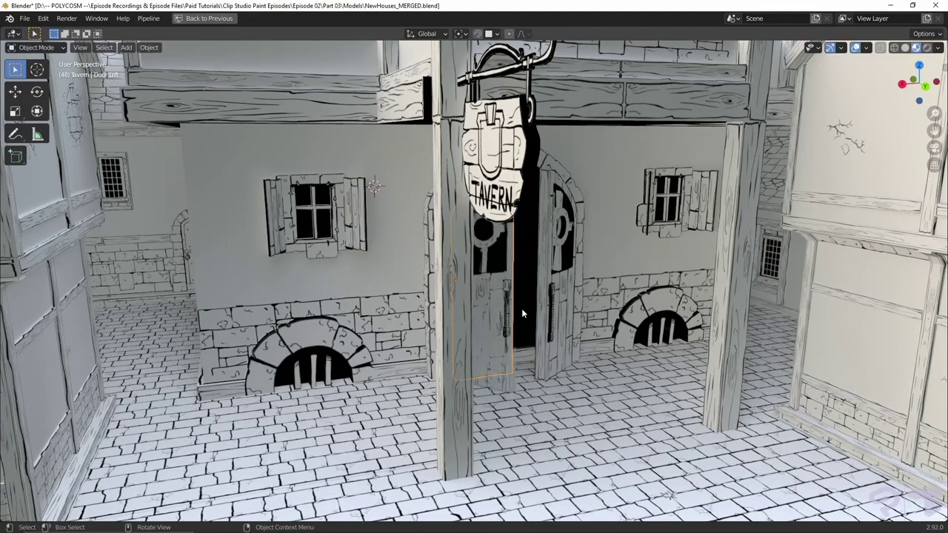
Try moving the tavern's main body separately from its doors and shutters
scroll(541, 299, "down", 4)
middle_click_drag(545, 288, 562, 373)
left_click(568, 233)
key("g")
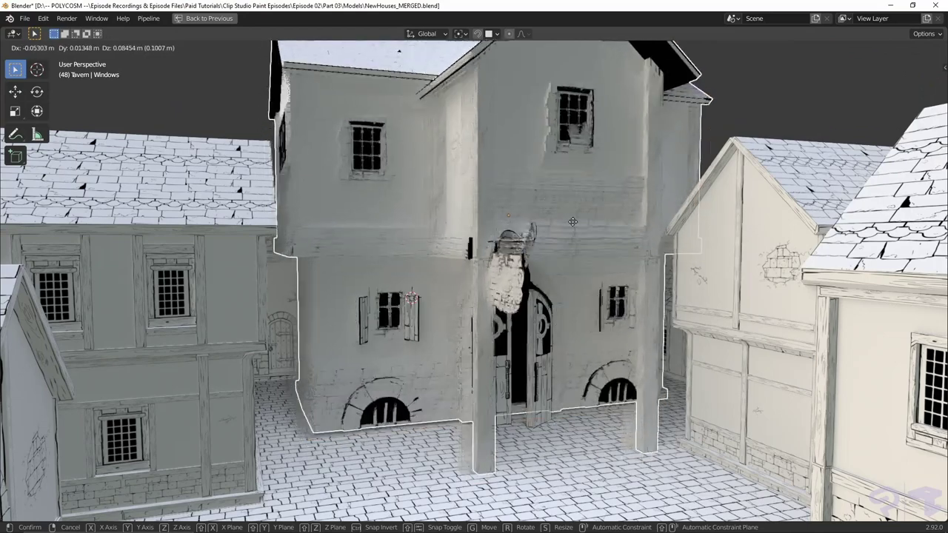
key("Escape")
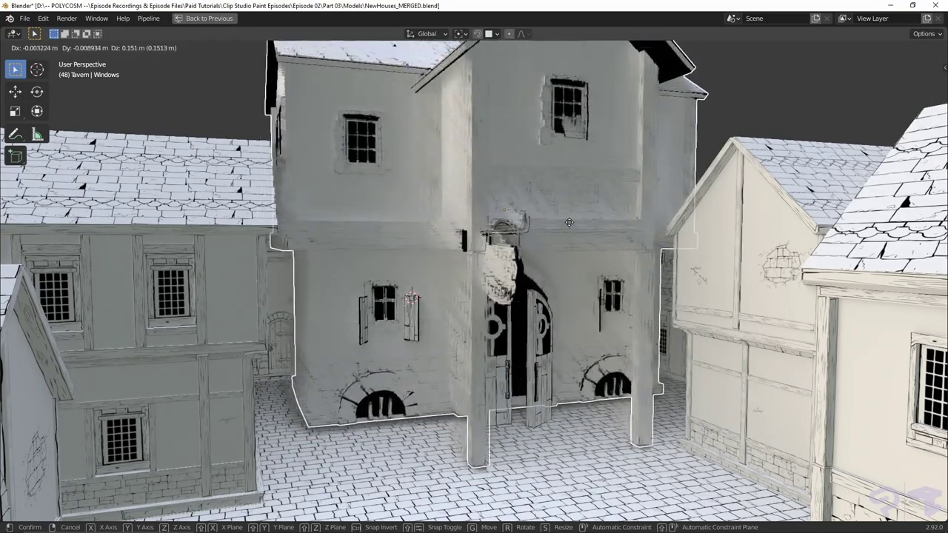
Try moving the tavern's right and left entrance doors one at a time
middle_click_drag(551, 343, 546, 347)
left_click(547, 348)
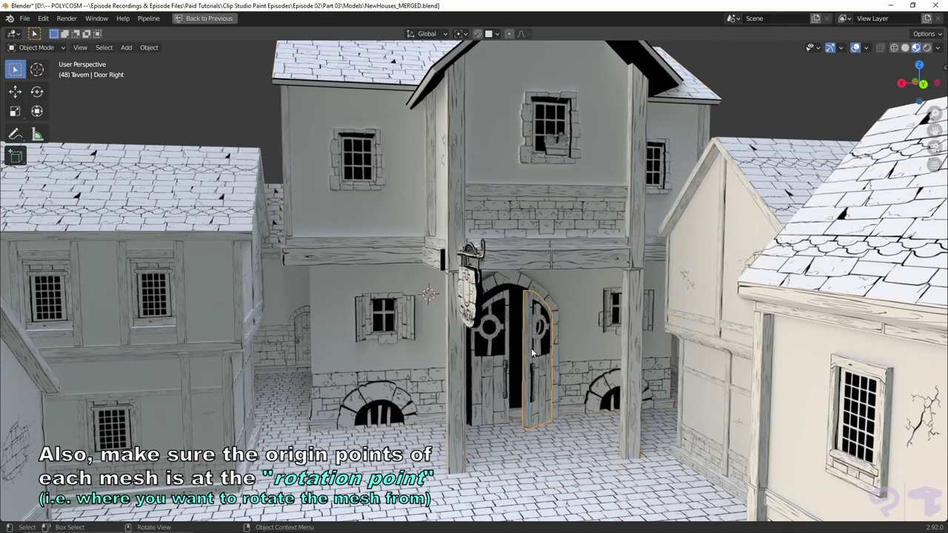
key("g")
right_click(551, 351)
left_click(501, 346)
key("g")
right_click(503, 351)
Try moving both shutters of the ground-floor window beside the entrance one at a time
left_click(409, 324)
key("g")
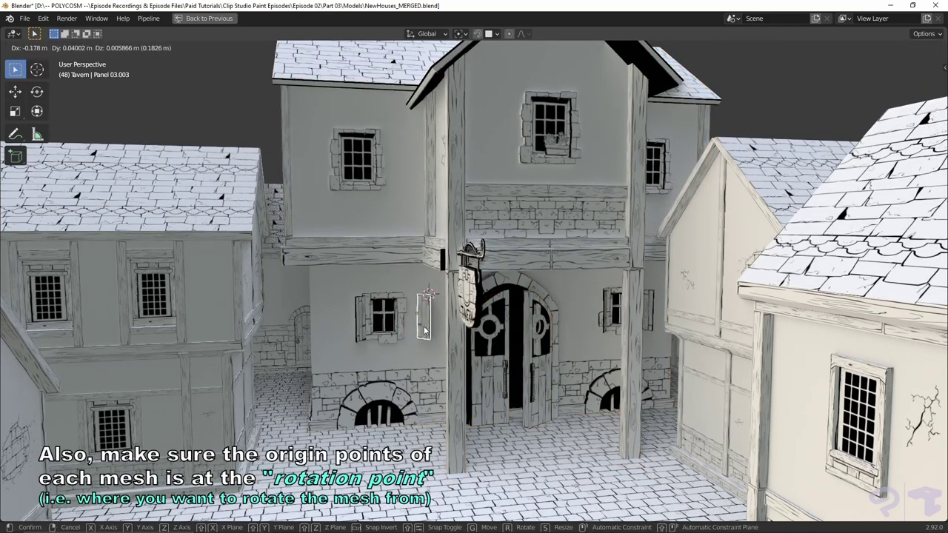
right_click(423, 328)
left_click(362, 323)
key("g")
right_click(348, 342)
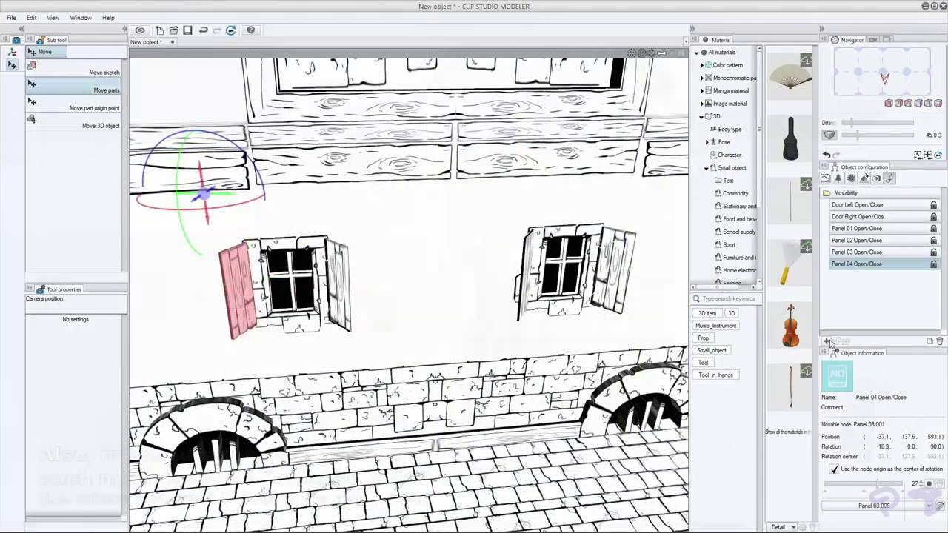
In Clip Studio Modeler, name the left window's left shutter movability Panel 05 Open/Close and register its rotated pose at 19
type("lose")
key("Return")
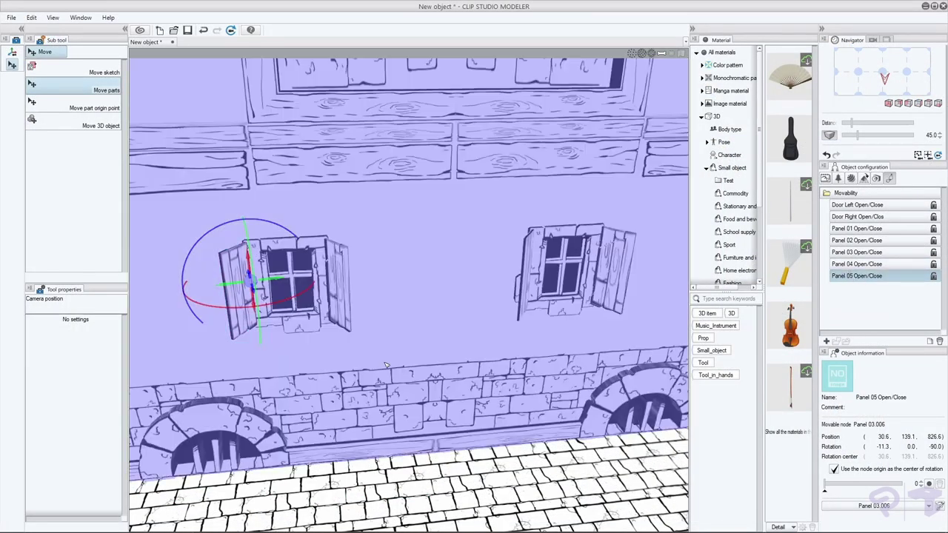
left_click_drag(234, 304, 368, 241)
left_click(859, 485)
left_click_drag(259, 315, 215, 311)
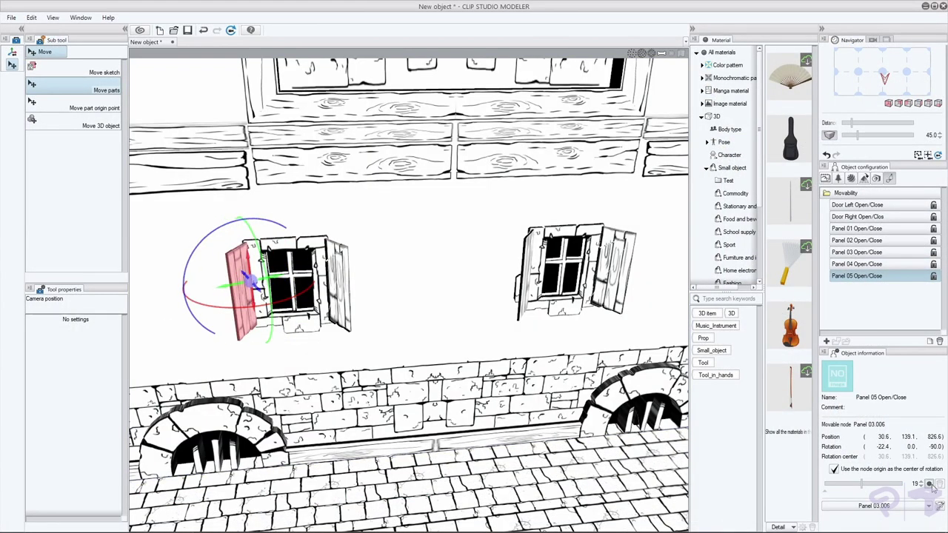
left_click(929, 484)
Rotate the left window's left shutter fully open at the end of the movable range, register the pose and test the motion
left_click_drag(862, 484, 904, 485)
left_click_drag(222, 305, 168, 312)
left_click(930, 484)
left_click_drag(902, 484, 812, 492)
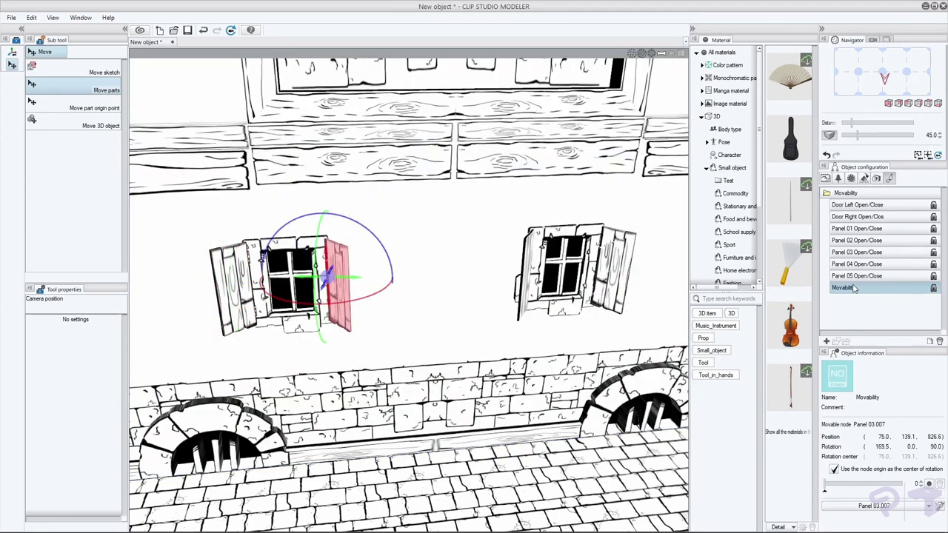
Name the left window's right shutter movability Panel 06 Open/Close and register a partly open pose midway through its range
type("Panel 06 Open/Cl")
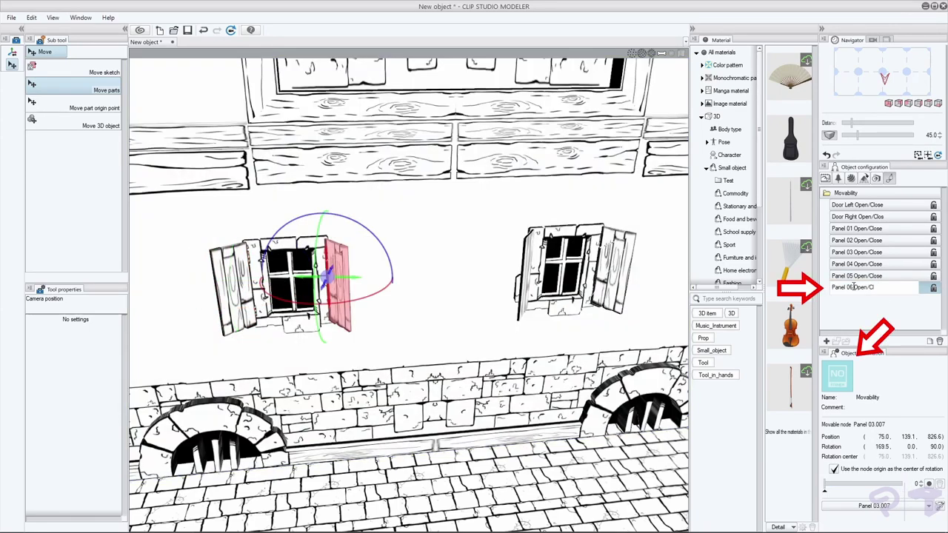
type("ose")
key("Return")
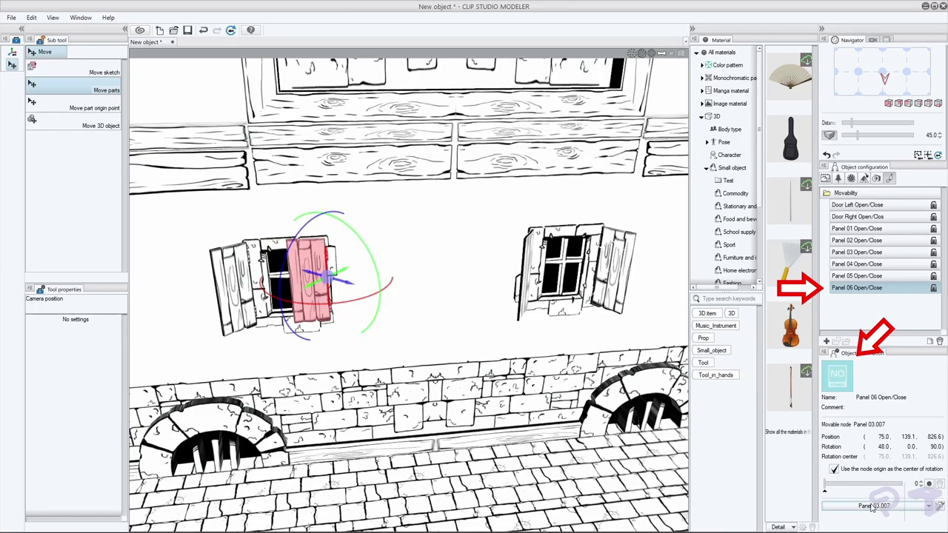
left_click_drag(825, 483, 864, 484)
left_click_drag(296, 302, 346, 303)
left_click(929, 484)
Register the right shutter's fully open pose at the end of the Panel 06 Open/Close range
left_click_drag(864, 483, 903, 484)
left_click_drag(341, 305, 368, 300)
left_click(929, 483)
mouse_move(903, 484)
left_mouse_down()
mouse_move(874, 484)
mouse_move(903, 484)
left_mouse_up()
Add a Panel 07 Open/Close movability to the right window's left shutter, registering its closed pose and rotating the shutter open
left_click(527, 274)
left_click(826, 341)
double_click(849, 299)
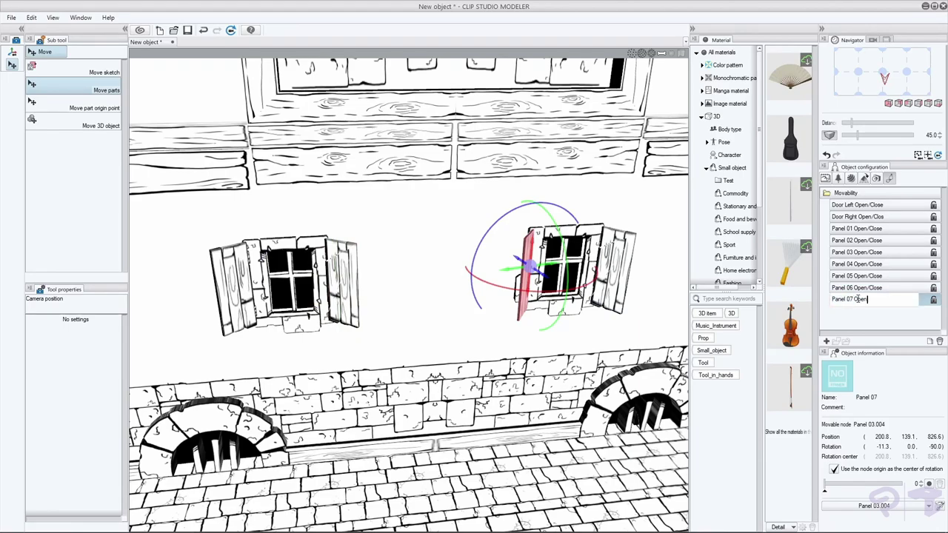
key("Return")
left_click(929, 486)
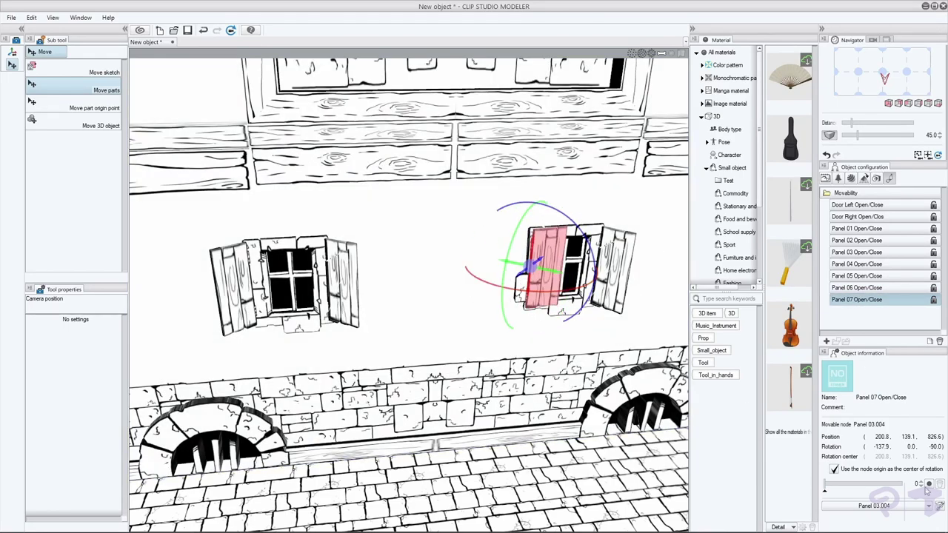
left_click_drag(594, 278, 494, 285)
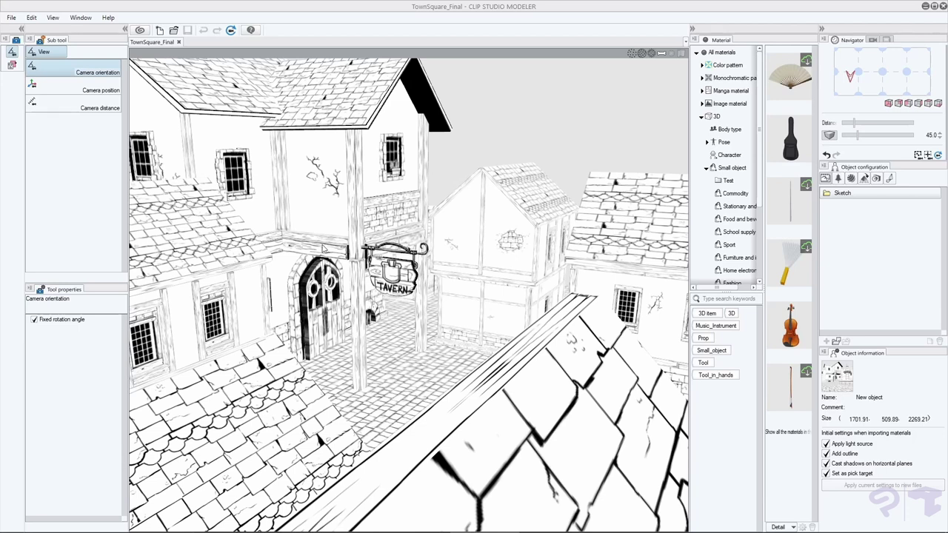
Register the model as a new material named Town Square Final, saved in the 3D Background materials
left_click(11, 17)
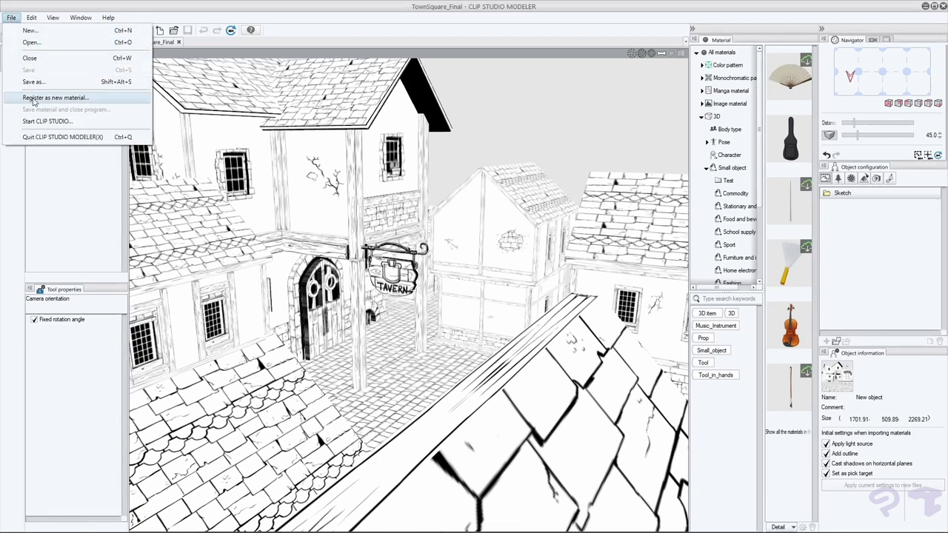
left_click(33, 102)
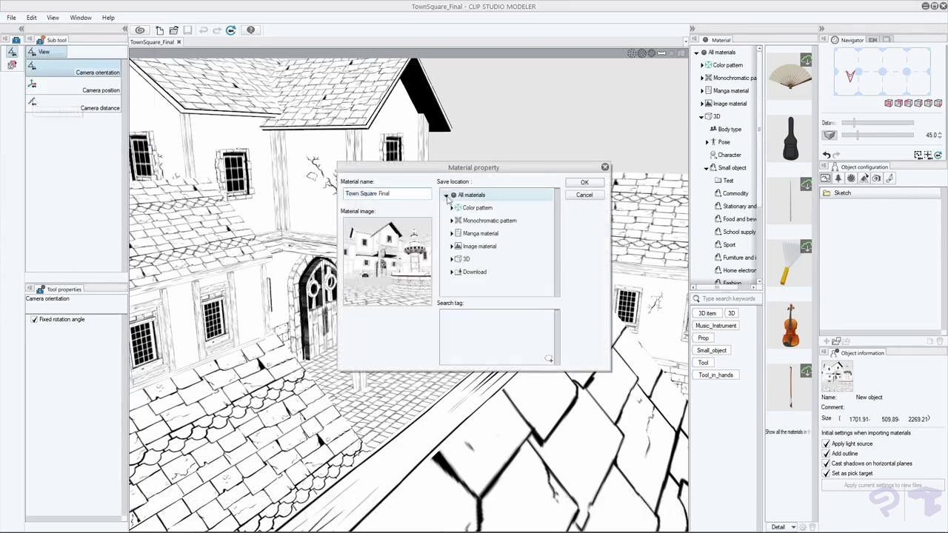
scroll(453, 260, "down", 5)
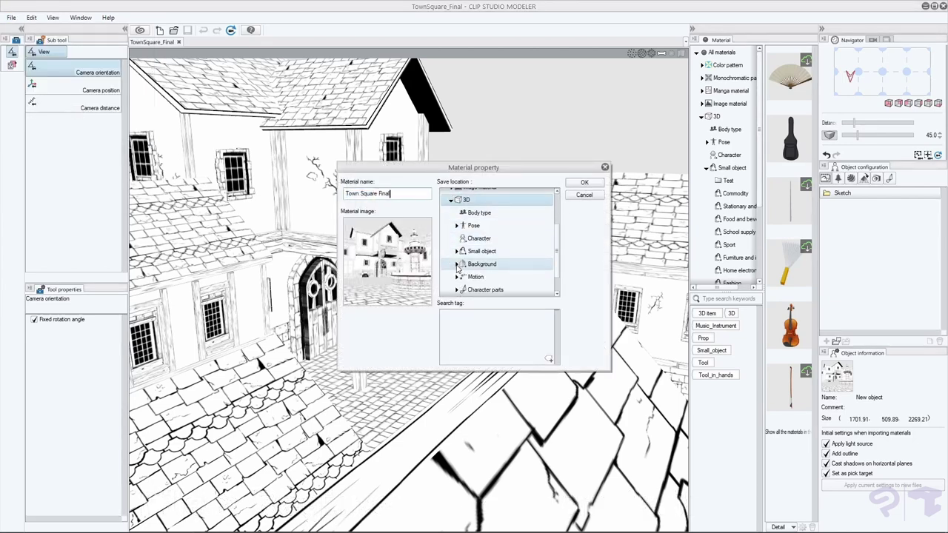
left_click(457, 266)
scroll(457, 266, "down", 3)
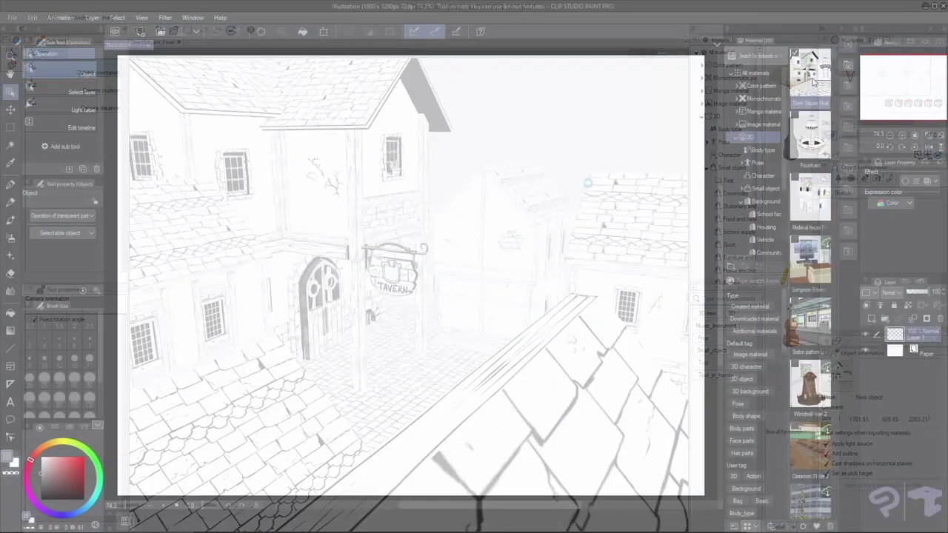
Switch to Clip Studio Paint, place the Town Square Final material on the canvas and adjust three of its movable parts
mouse_move(811, 74)
left_mouse_down()
mouse_move(642, 194)
mouse_move(409, 331)
left_mouse_up()
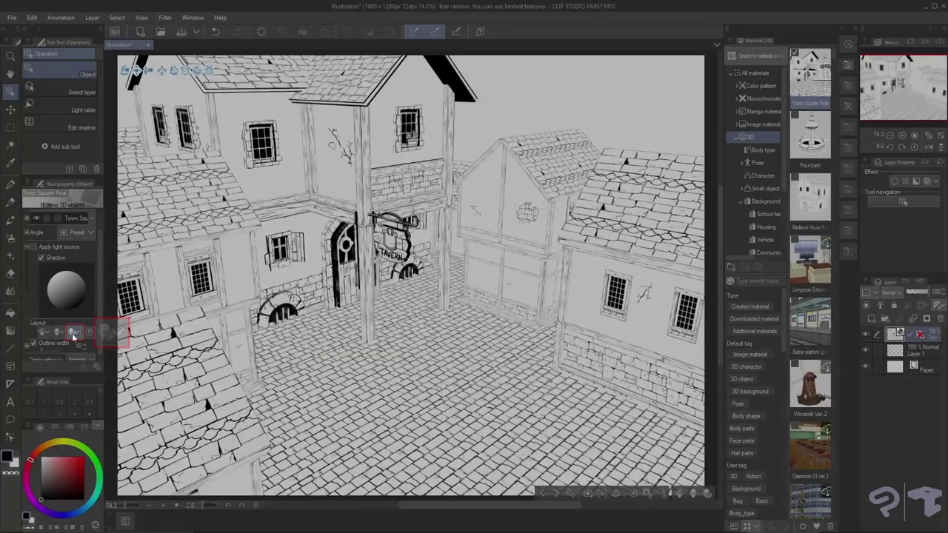
left_click(74, 335)
left_click_drag(78, 351, 99, 352)
left_click_drag(82, 371, 99, 370)
left_click_drag(81, 391, 117, 403)
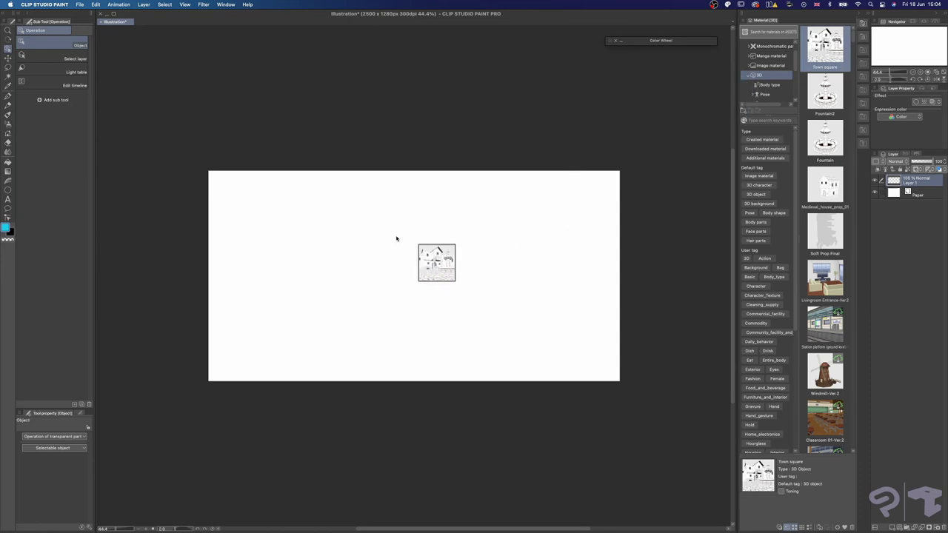
Place the Town square material on the canvas and orbit the camera to an elevated view overlooking the fountain and tavern
left_click_drag(396, 239, 394, 241)
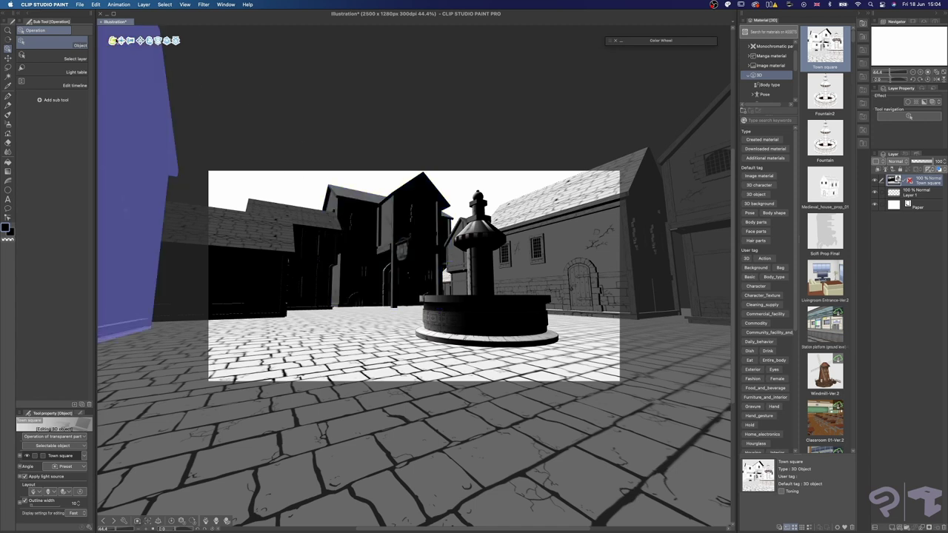
left_click_drag(112, 41, 129, 62)
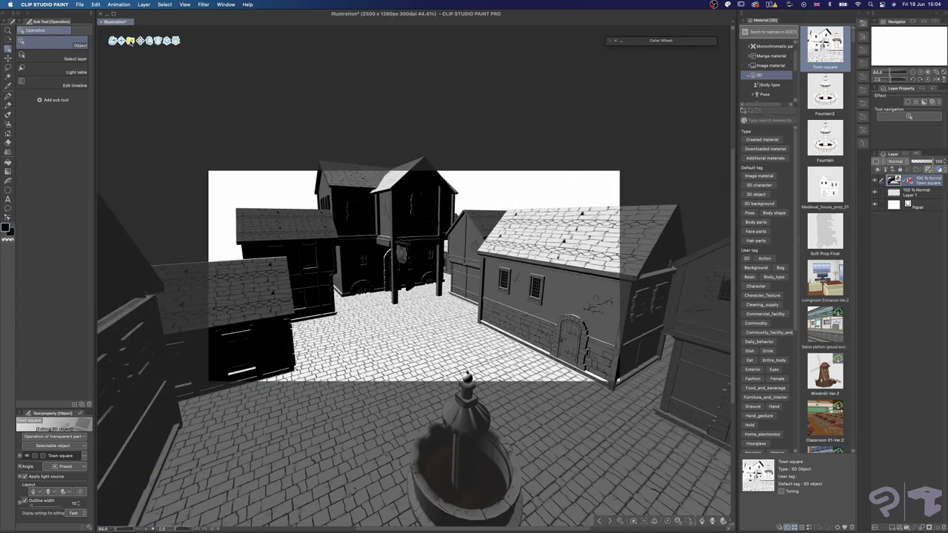
left_click_drag(133, 22, 131, 33)
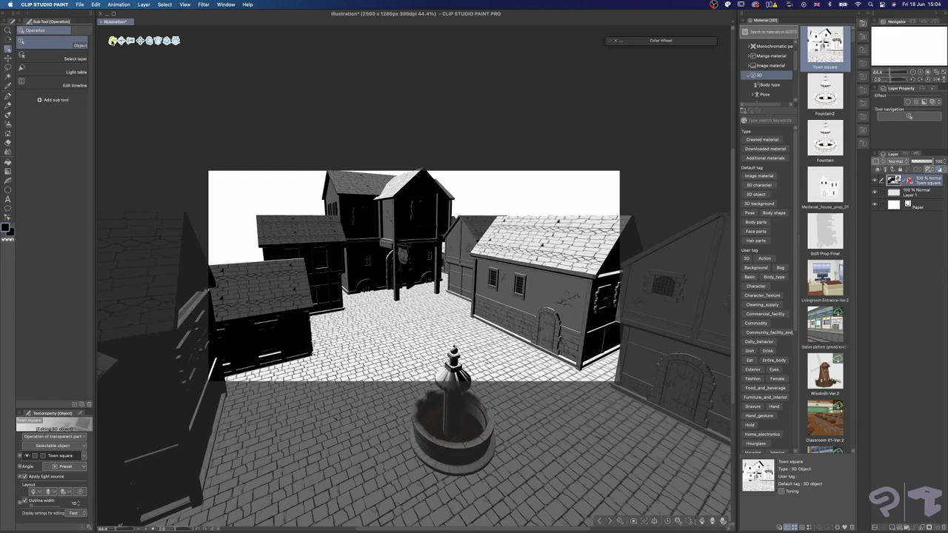
left_click_drag(113, 41, 89, 48)
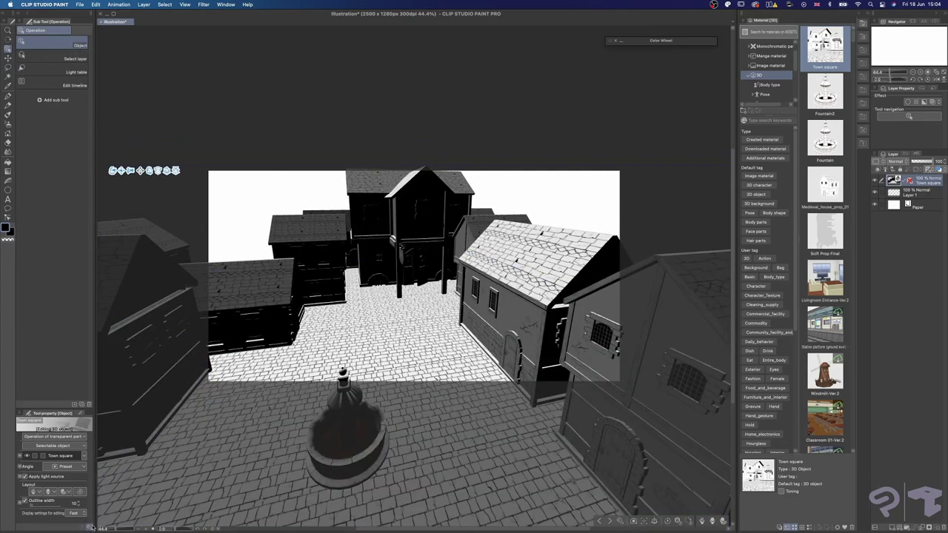
Change the town square's light source direction in the detailed settings so the light falls on the building fronts
left_click(90, 527)
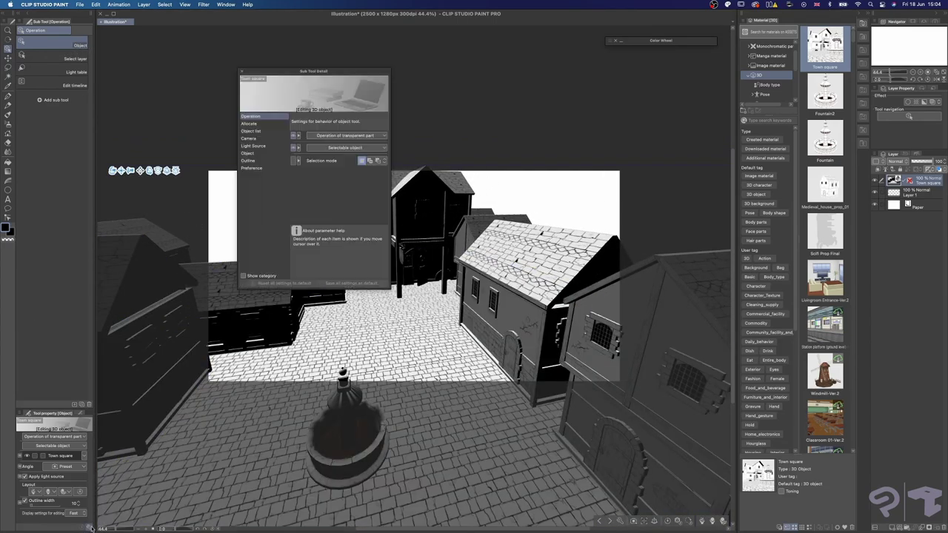
left_click(268, 146)
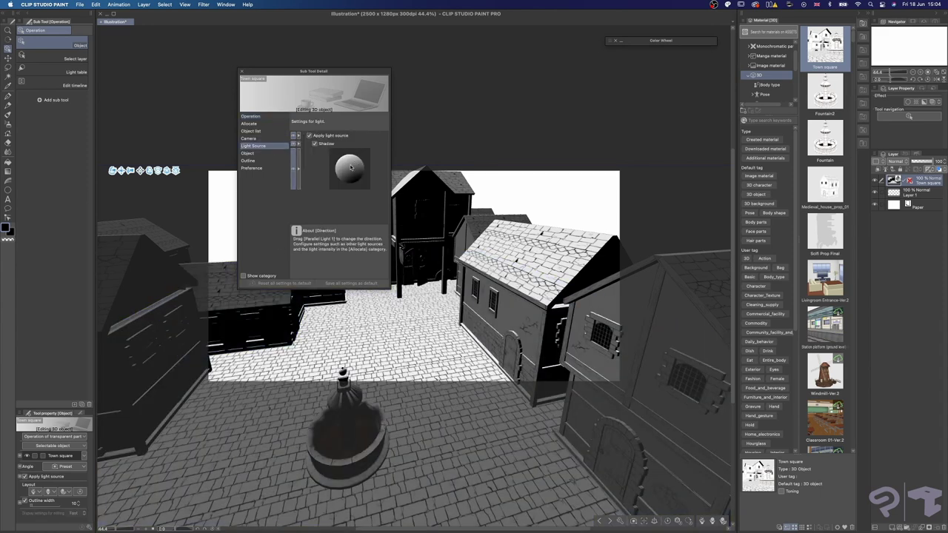
mouse_move(356, 173)
left_mouse_down()
mouse_move(373, 182)
mouse_move(354, 182)
left_mouse_up()
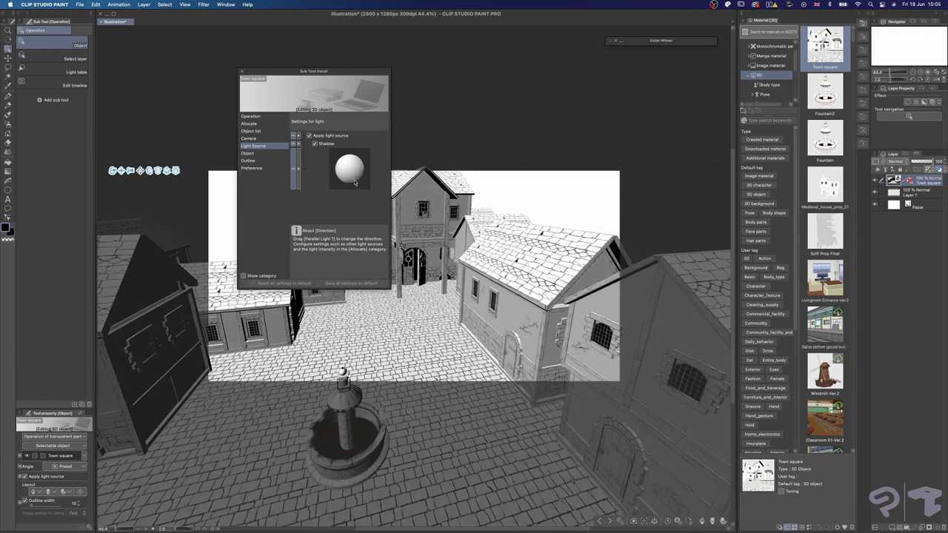
left_click(240, 73)
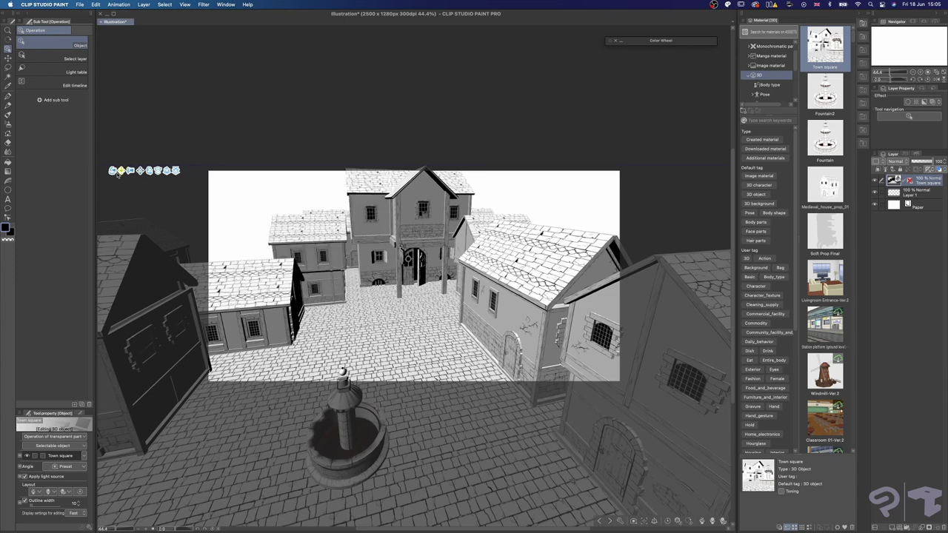
Turn the camera to frame the fountain and tavern, and open the town square's preset movable parts
mouse_move(118, 163)
left_mouse_down()
mouse_move(144, 141)
mouse_move(144, 154)
mouse_move(119, 164)
mouse_move(127, 164)
left_mouse_up()
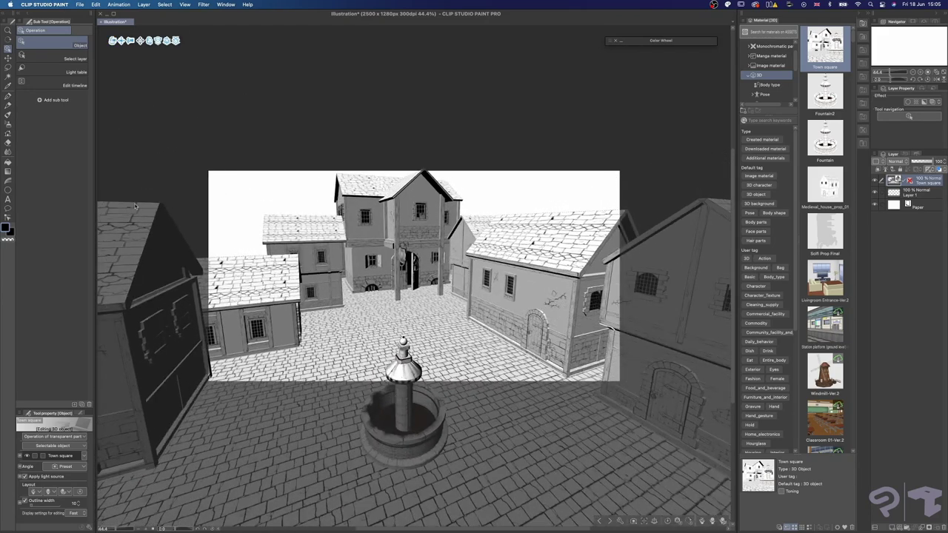
left_click(64, 492)
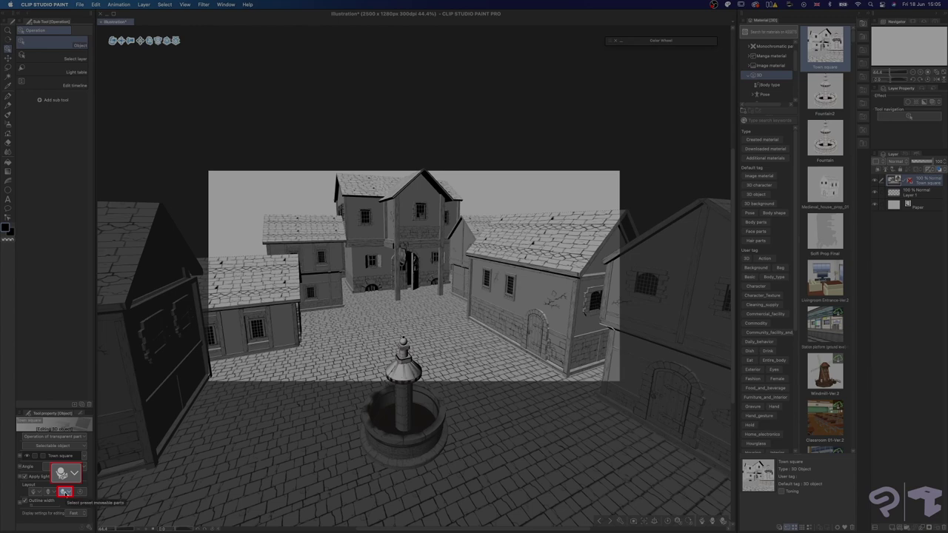
left_click(65, 493)
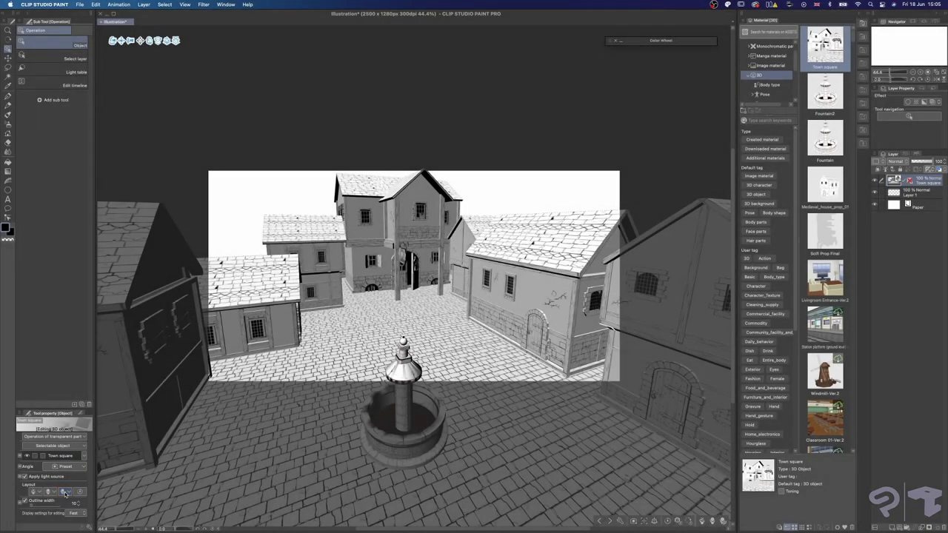
left_click(65, 493)
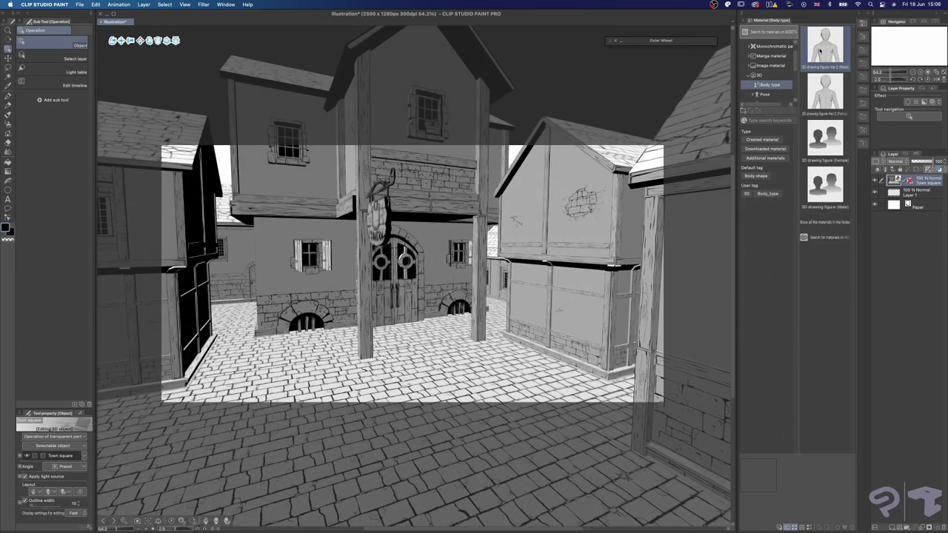
Add 3D drawing figure-Ver.2 (Male) in front of the tavern door and slightly increase its height in the body shape settings
mouse_move(819, 49)
left_mouse_down()
mouse_move(563, 248)
mouse_move(431, 320)
mouse_move(430, 335)
left_mouse_up()
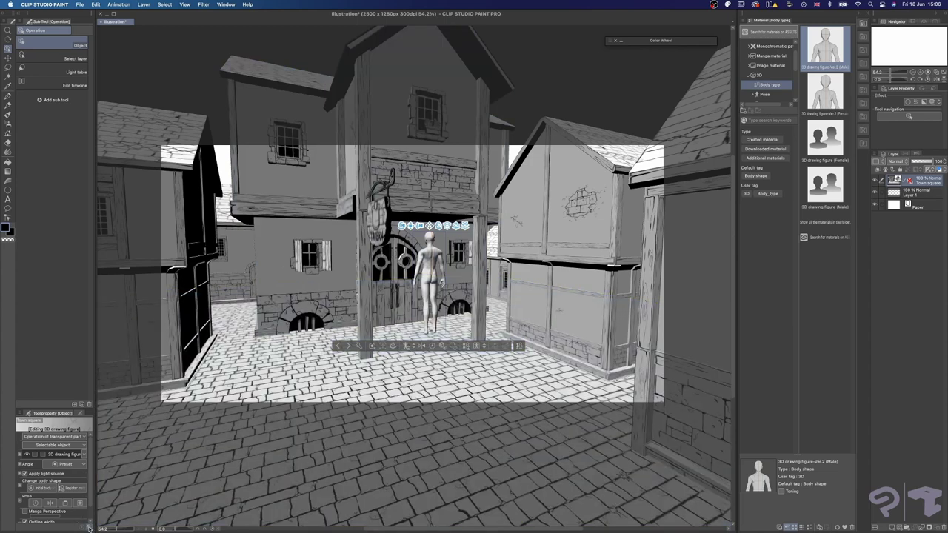
left_click(89, 529)
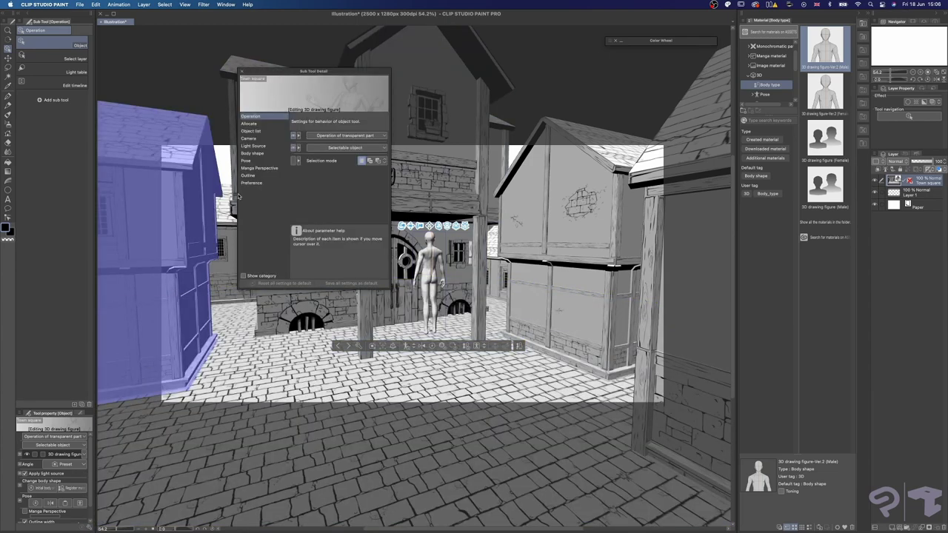
left_click(259, 153)
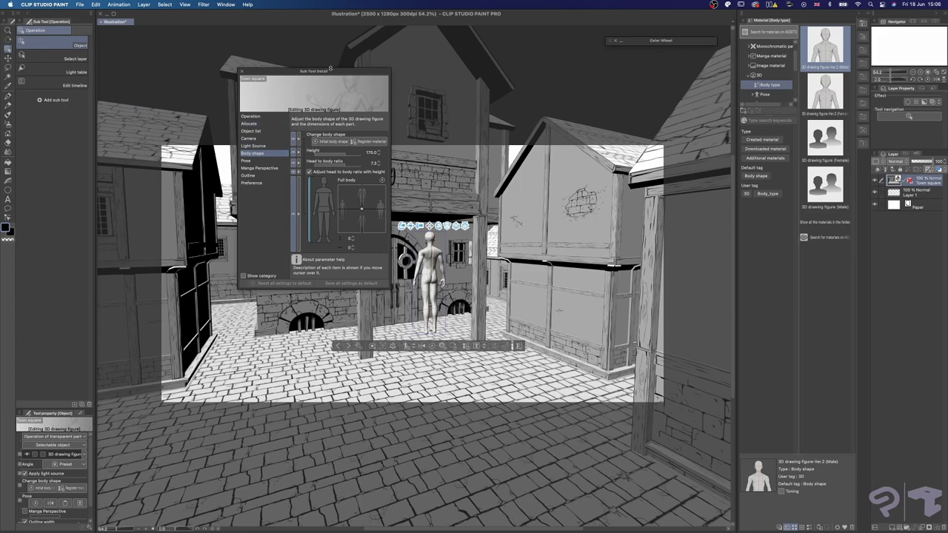
left_click_drag(330, 72, 253, 125)
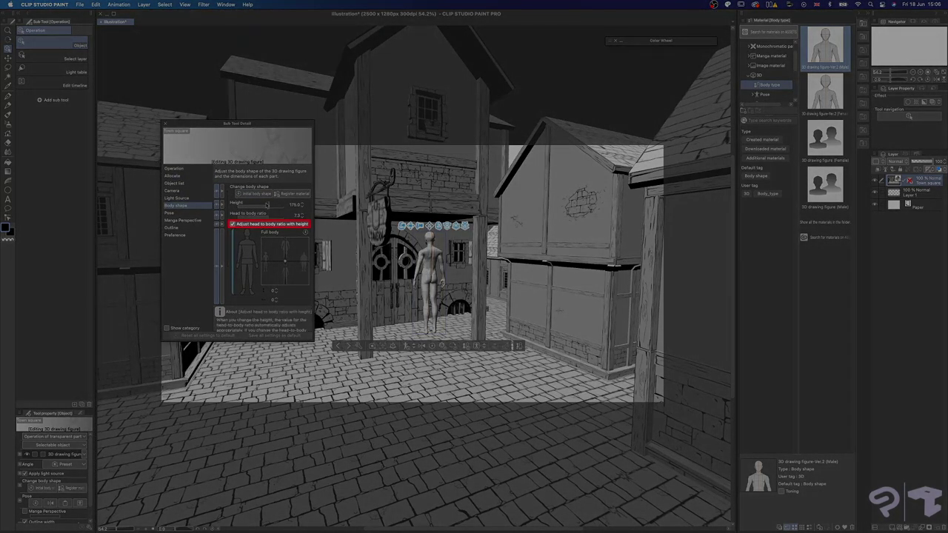
mouse_move(268, 207)
left_mouse_down()
mouse_move(251, 208)
mouse_move(272, 207)
left_mouse_up()
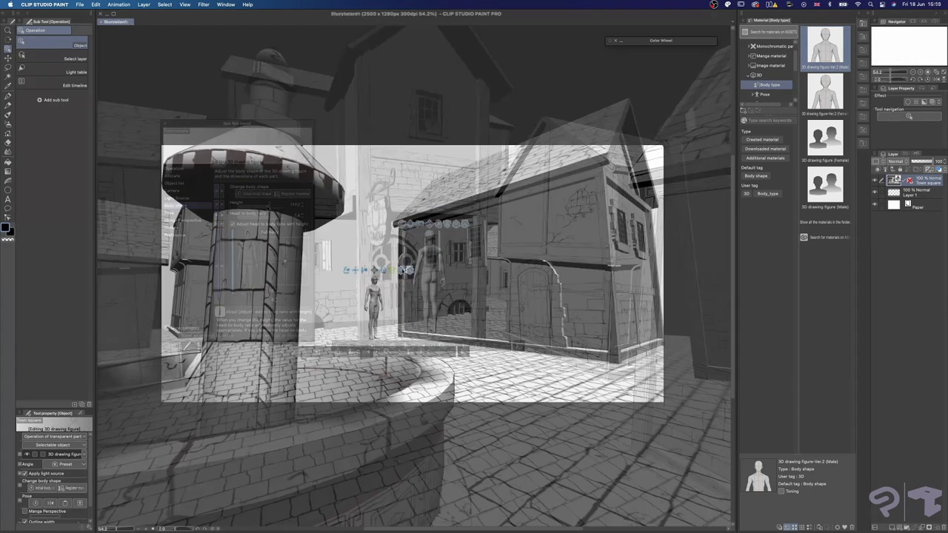
Move the male figure into the gap beside the fountain column and rotate the camera to reframe the shot
left_click_drag(343, 339, 337, 339)
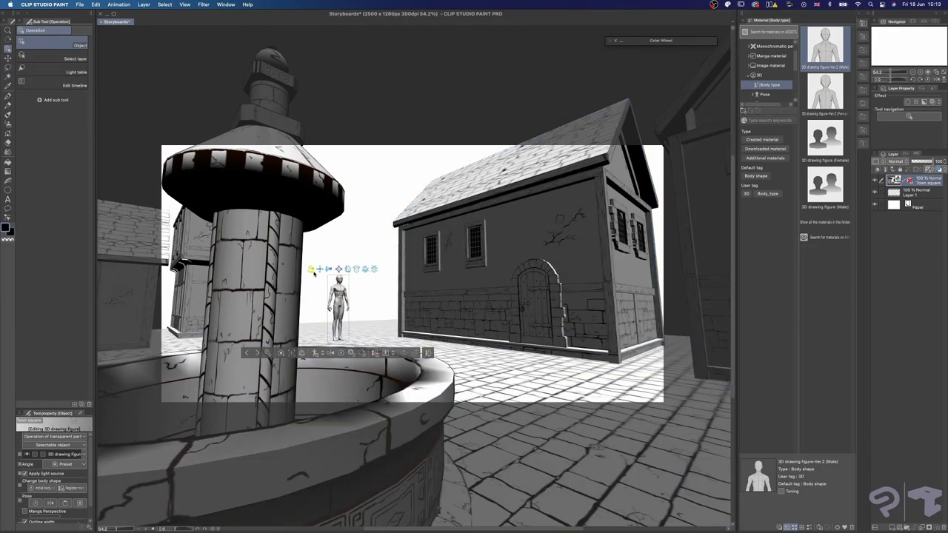
mouse_move(312, 271)
left_mouse_down()
mouse_move(289, 263)
mouse_move(321, 274)
left_mouse_up()
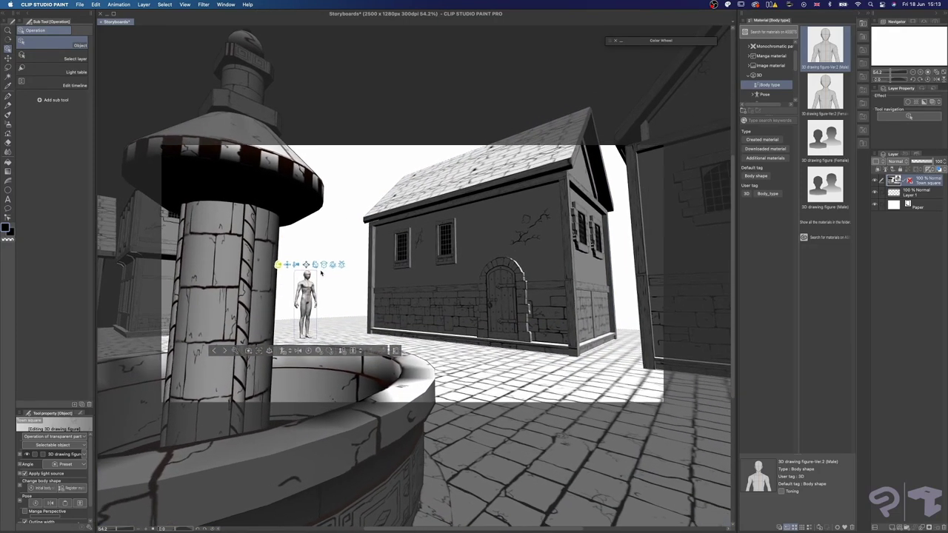
Move Layer 1 above the Town square layer, fill it with pale grey and lower its opacity
left_click_drag(917, 195, 915, 180)
key("g")
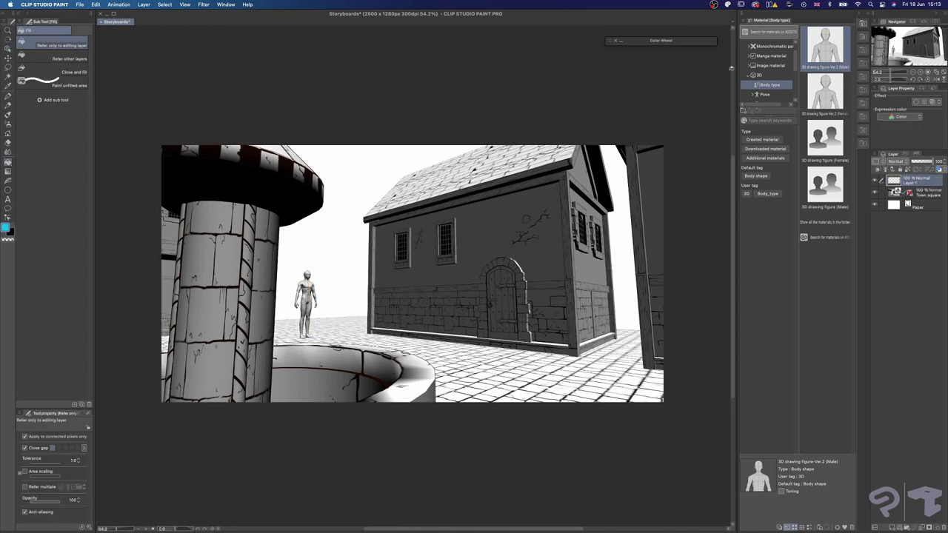
left_click(864, 23)
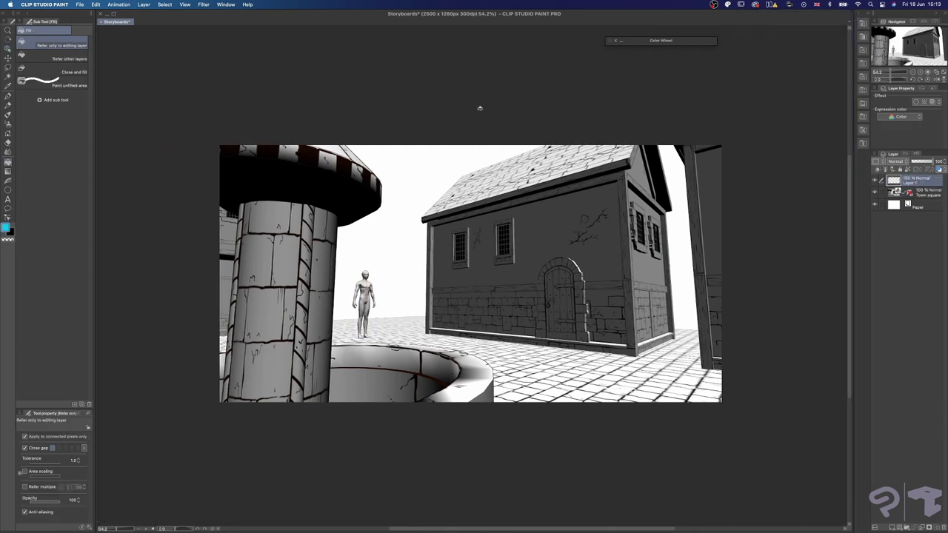
left_click_drag(665, 42, 721, 39)
left_click(596, 206)
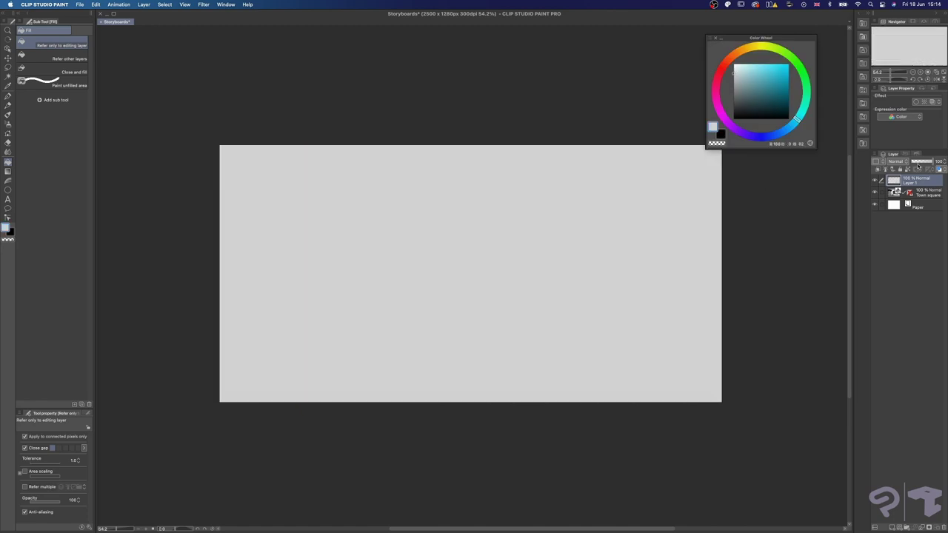
left_click_drag(929, 161, 926, 162)
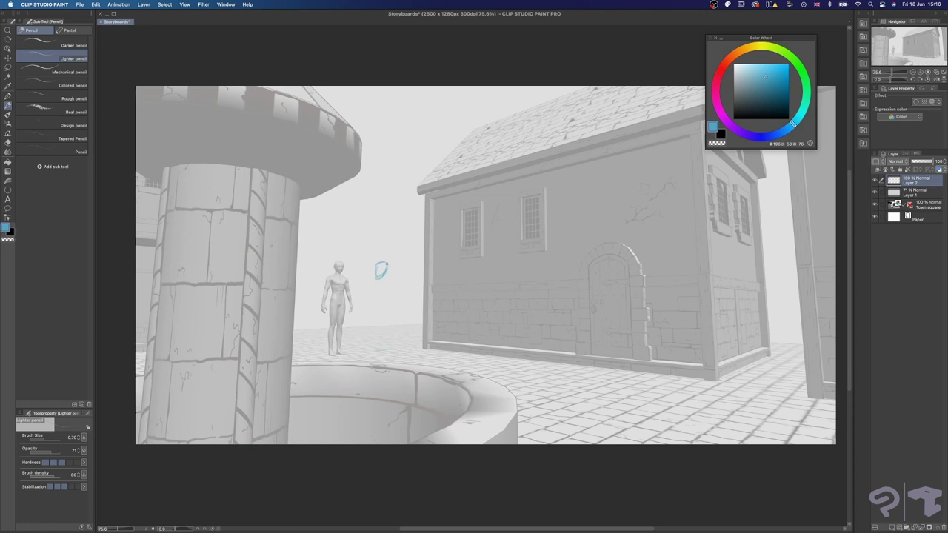
Reduce the Lighter pencil's brush size and sketch two walking figures in blue beside the fountain on Layer 2
key("bracketleft")
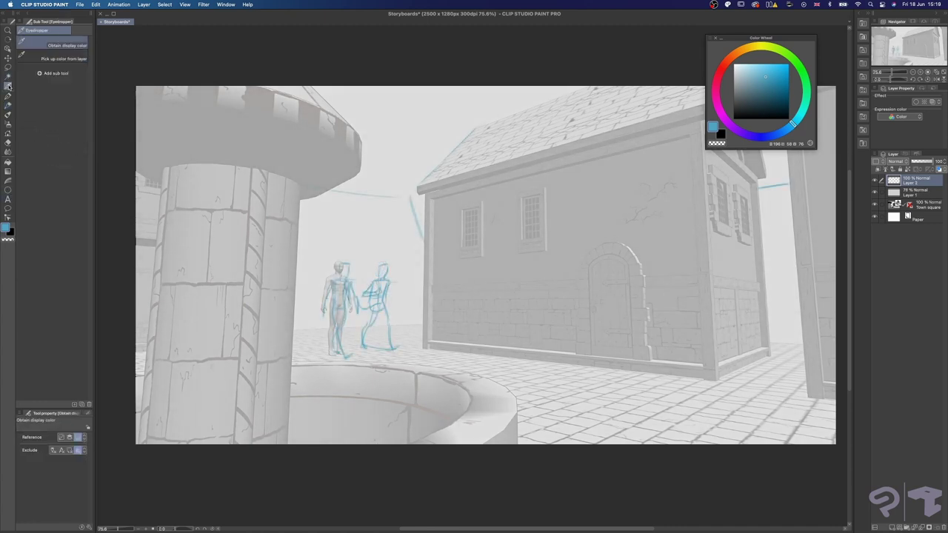
Choose the Perspective ruler, display the Town square layer's perspective ruler and make Layer 2 active for drawing
left_click(8, 135)
left_click(7, 125)
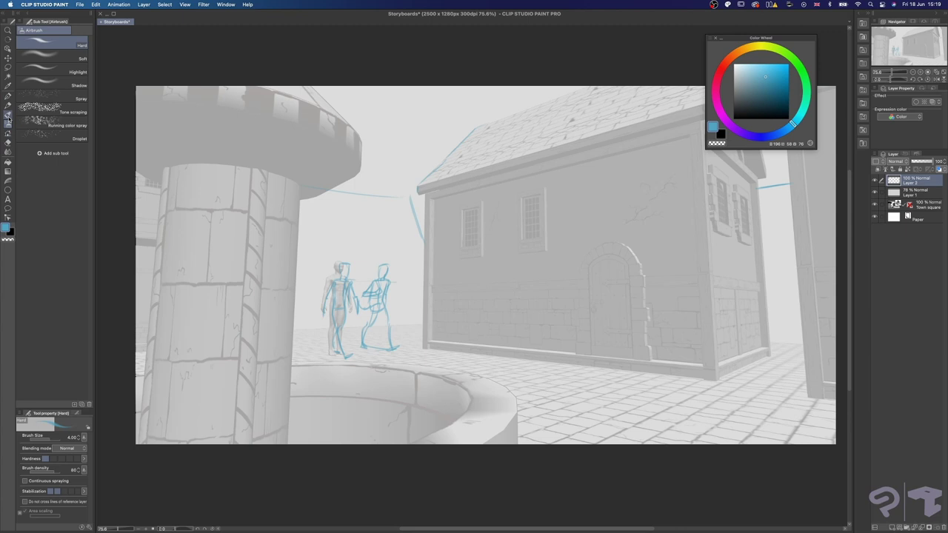
left_click(8, 152)
left_click(8, 162)
left_click(8, 190)
left_click(77, 29)
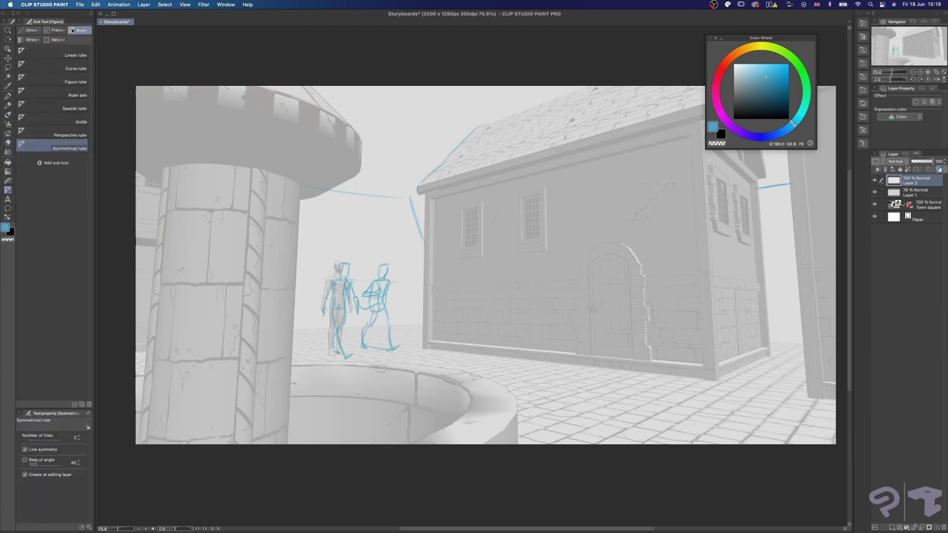
left_click(48, 133)
left_click(909, 205)
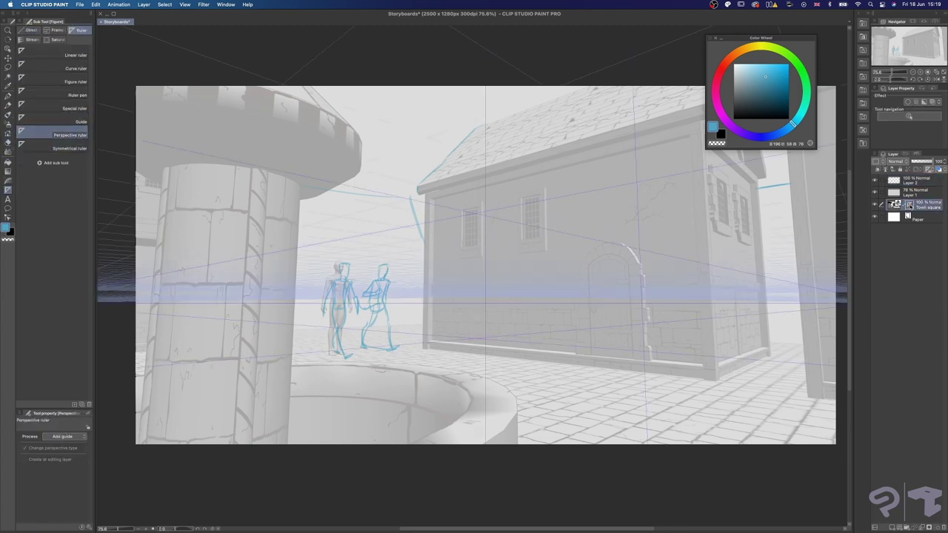
left_click(921, 181)
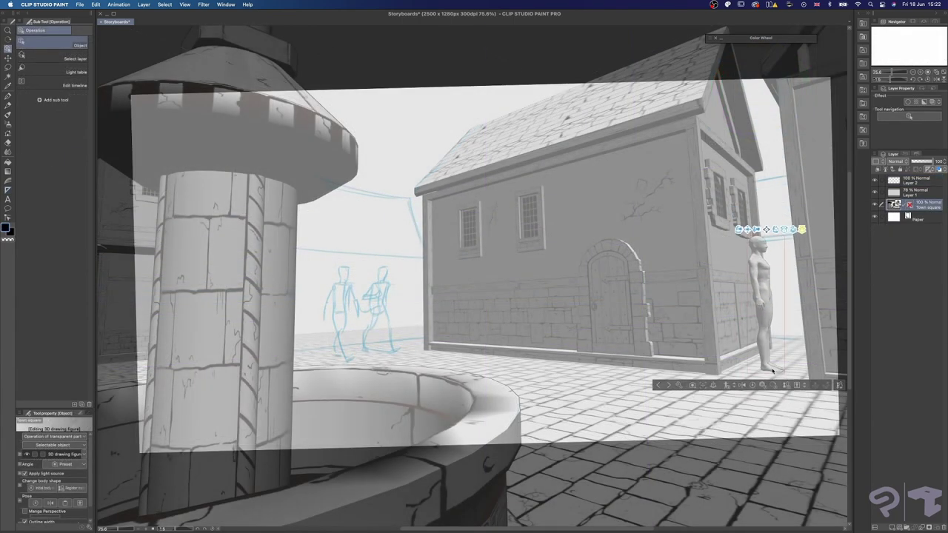
Move the 3D drawing figure against the near corner of the house with the arched door
left_click_drag(773, 371, 749, 370)
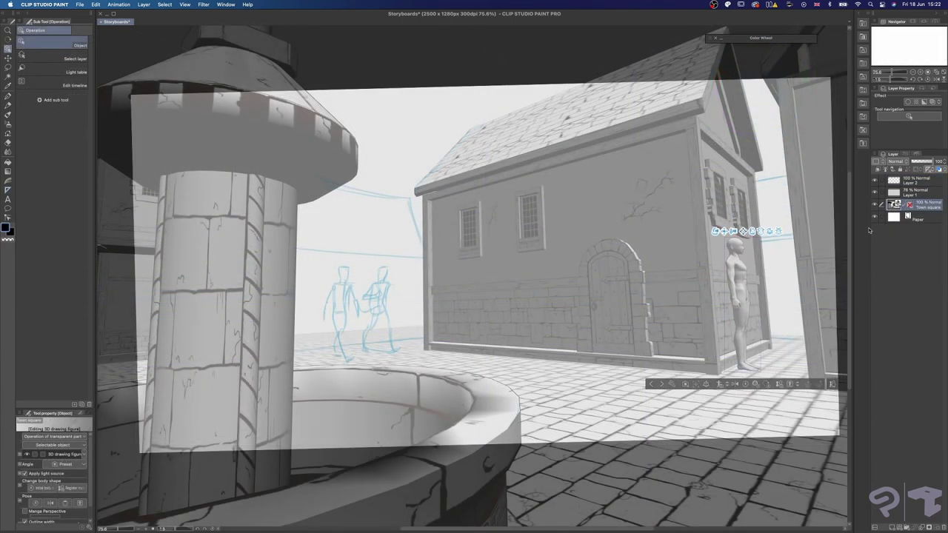
Make Layer 2 active, save the storyboard file and choose the pencil for drawing
left_click(910, 180)
key("super+s")
key("p")
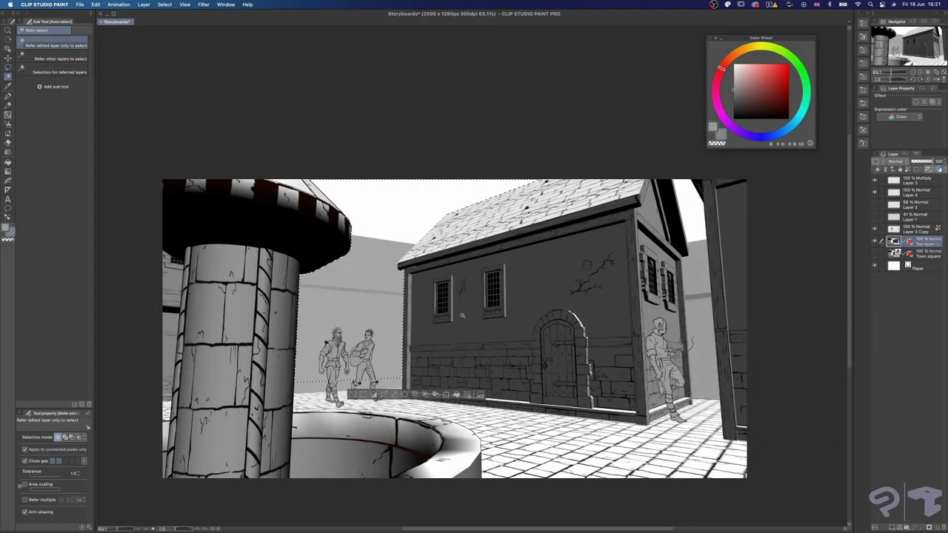
Extend the auto selection on the Town square layer to include the sky area beyond the house's far gable
middle_click_drag(462, 315, 501, 327)
left_click(738, 219)
key("super+z")
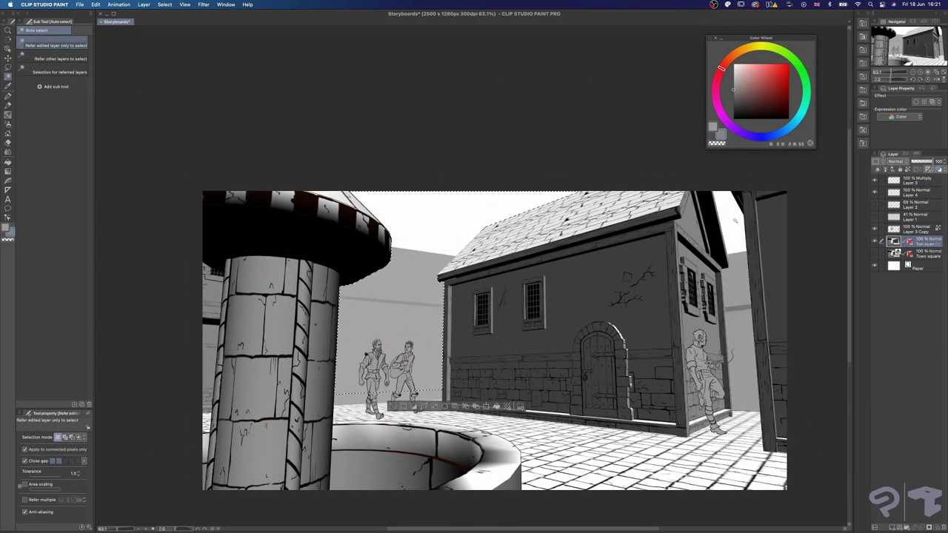
left_click(517, 266, "shift")
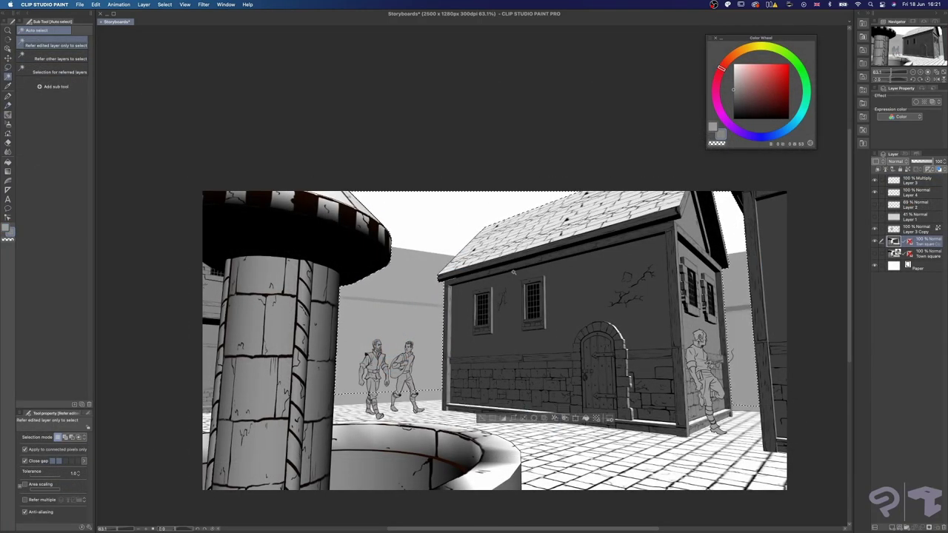
Enlarge the Soft airbrush, sample a light grey from the sky and shade across the selected sky
key("b")
key("b")
key("bracketright")
key("bracketright")
key("bracketright")
key("bracketright")
key("bracketright")
key("bracketright")
key("bracketright")
key("bracketright")
key("bracketright")
key("bracketright")
key("bracketright")
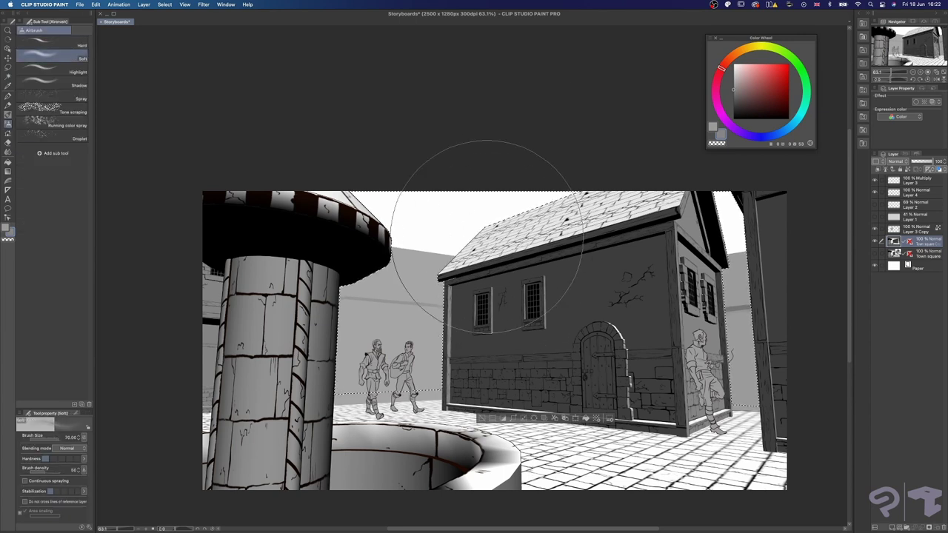
left_click(480, 235, "alt")
left_click_drag(374, 217, 751, 232)
Reduce the Soft airbrush size to 25, deepen the grey in the upper sky and clear the selection
key("bracketleft")
key("bracketleft")
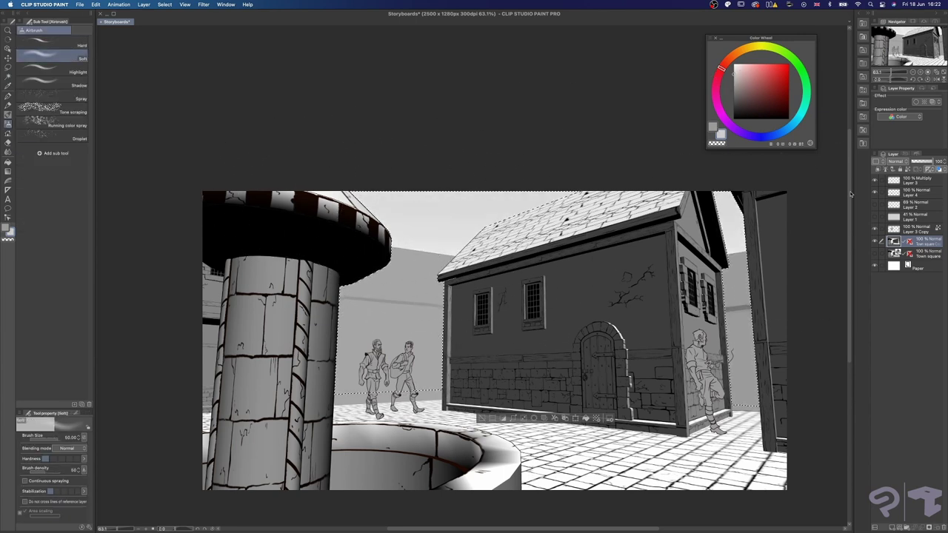
key("bracketleft")
key("bracketleft")
key("bracketleft")
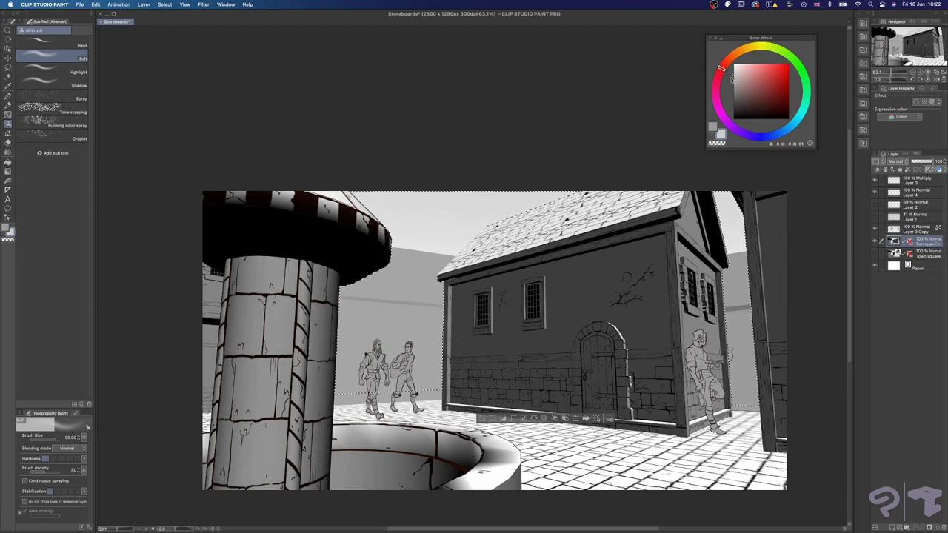
scroll(474, 362, "down", 3)
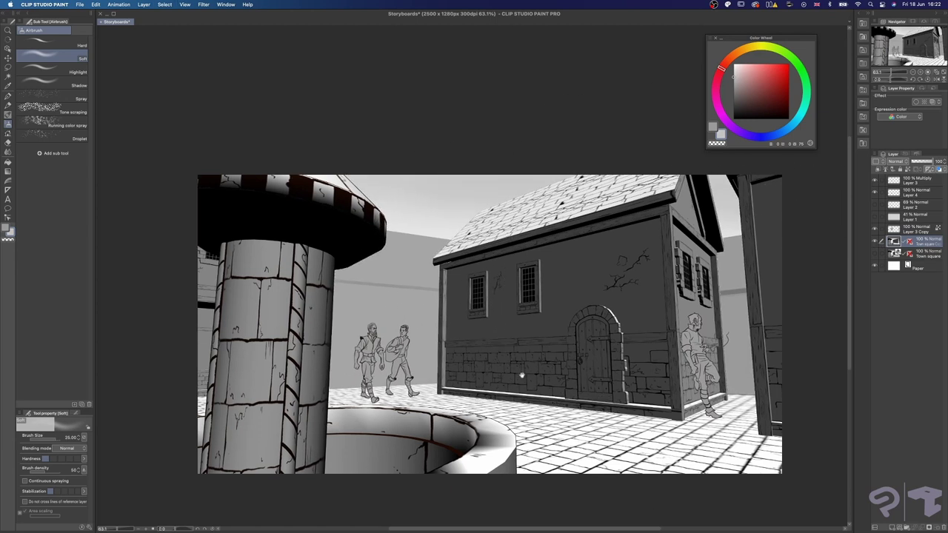
scroll(529, 396, "up", 1)
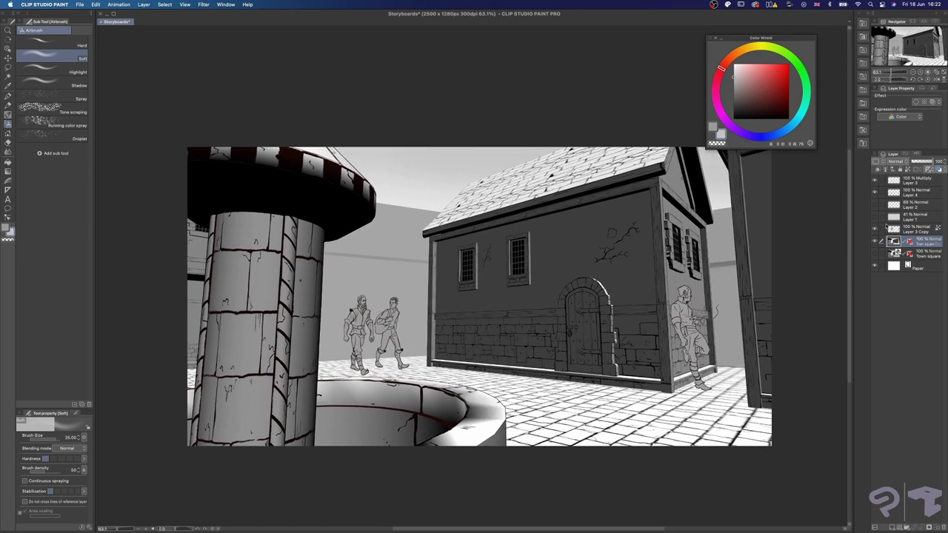
Show the grey Layer 1 and lower its opacity to about 29%
left_click(875, 216)
left_click(915, 217)
left_click_drag(921, 161, 916, 162)
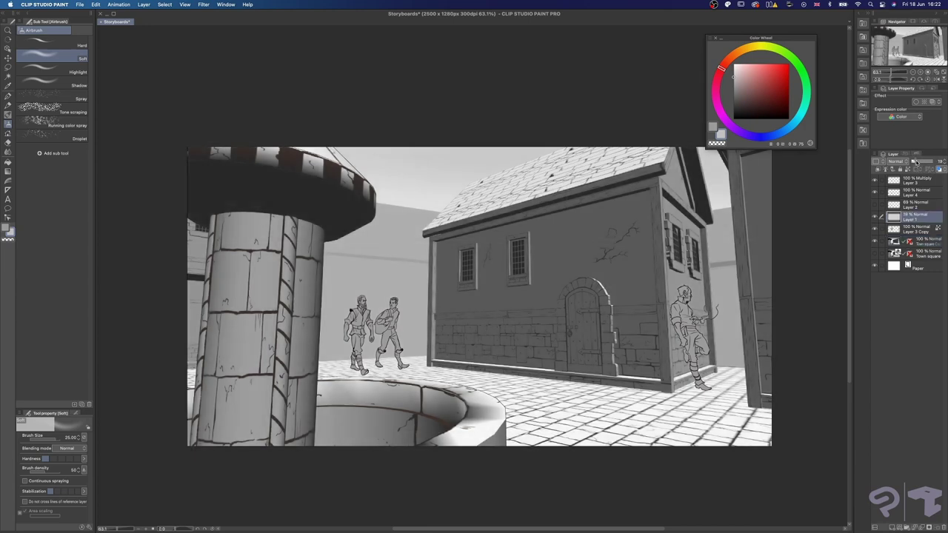
Make Layer 4 active and open a tonal correction for it
left_click(916, 192)
left_click(96, 4)
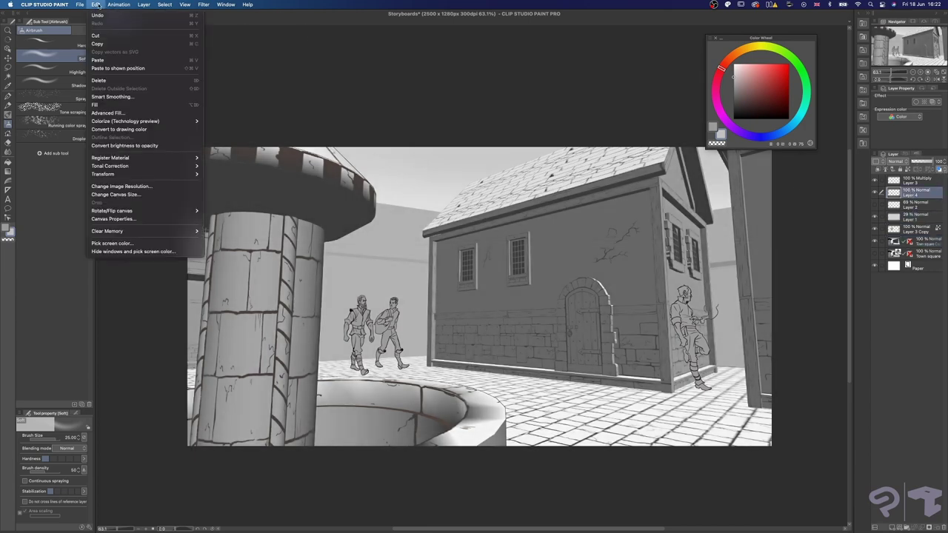
mouse_move(118, 162)
left_click(244, 200)
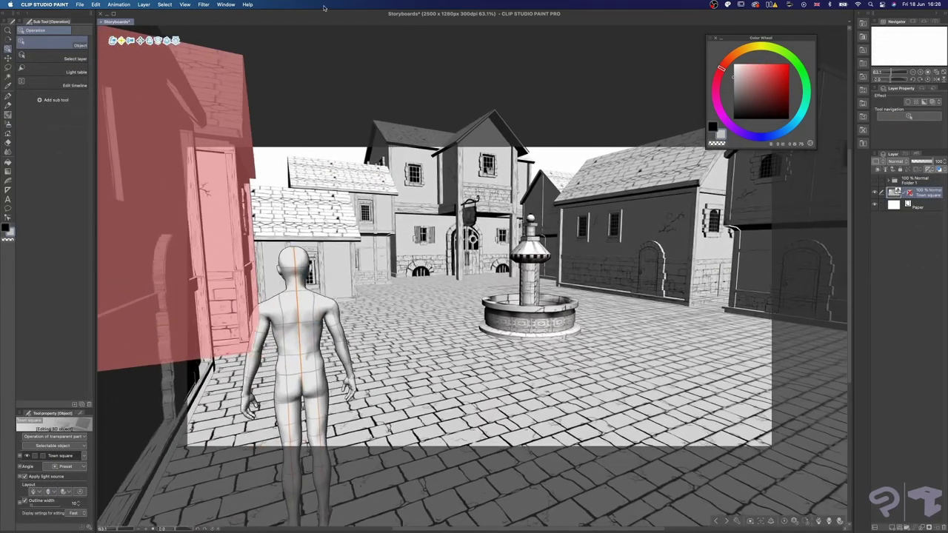
Adjust the 3D camera to reframe the town square and reposition the 3D drawing figure in the foreground beside the fountain
left_click_drag(324, 8, 311, 12)
left_click_drag(122, 40, 172, 190)
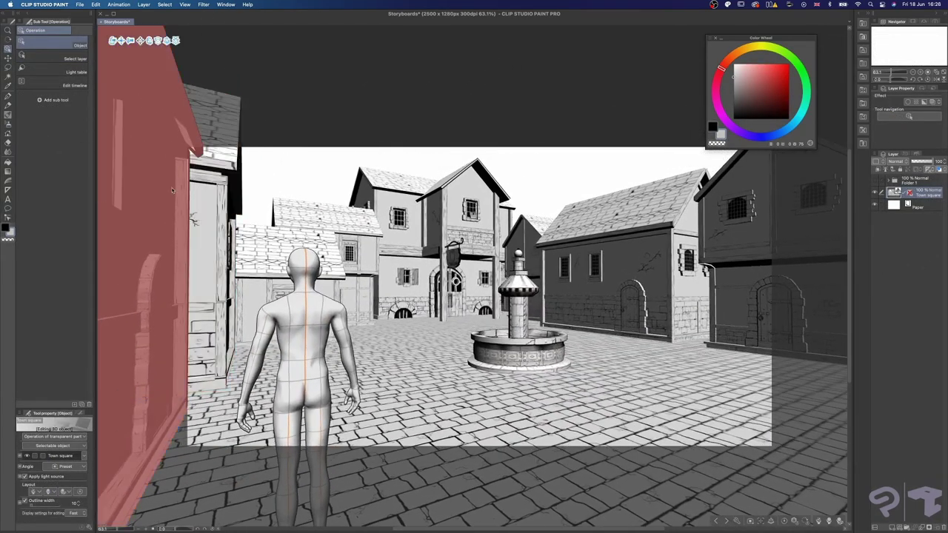
left_click(302, 315)
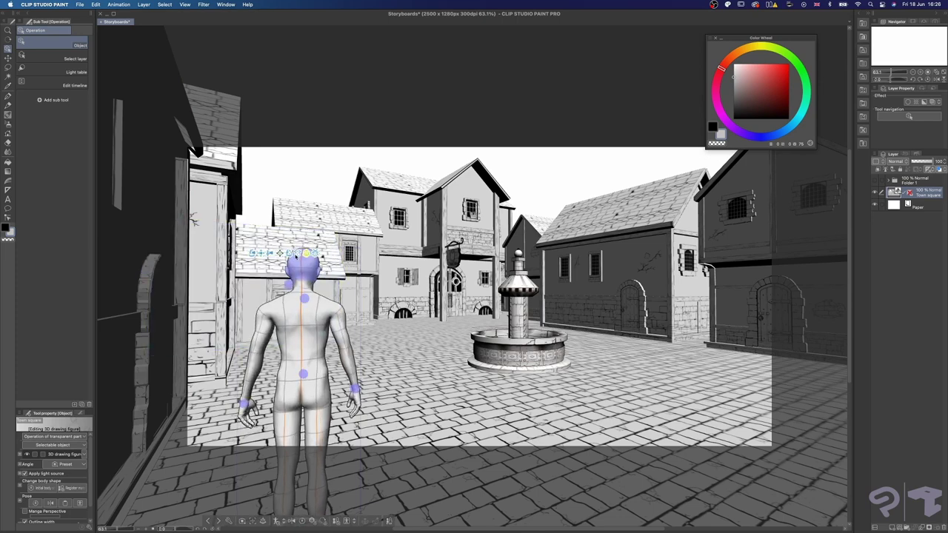
left_click_drag(315, 253, 400, 453)
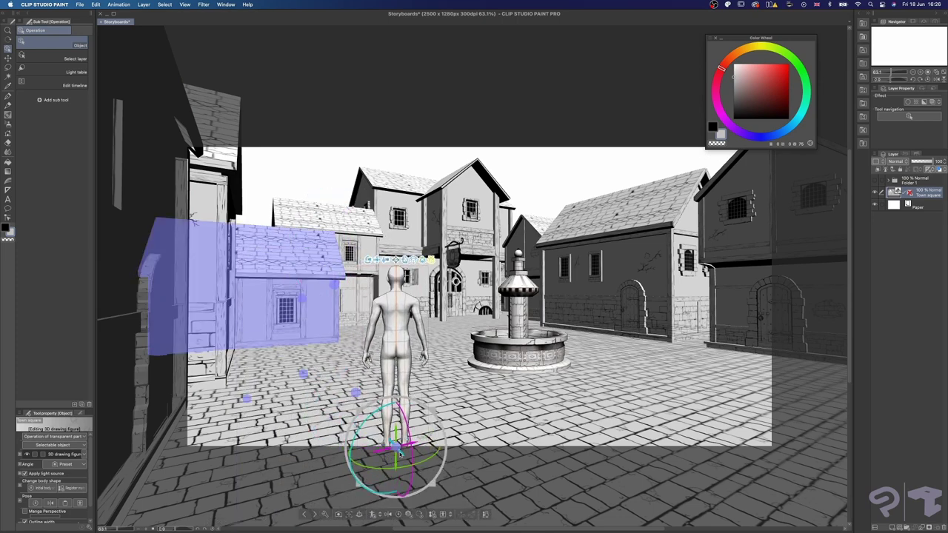
mouse_move(410, 259)
left_mouse_down()
mouse_move(371, 237)
mouse_move(378, 245)
mouse_move(349, 248)
left_mouse_up()
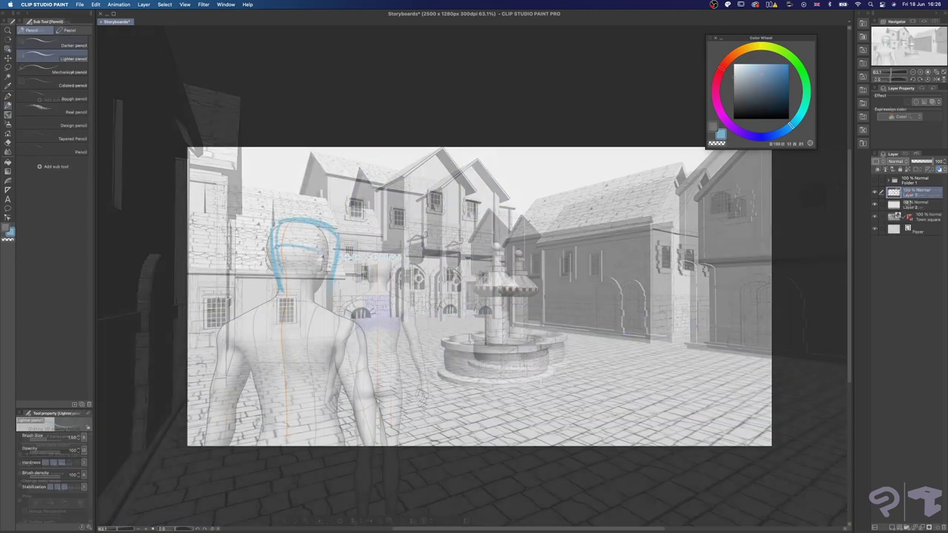
Sketch the foreground character's head, neck and back in blue over the 3D figure, plus a second head in front of the house
mouse_move(284, 281)
left_mouse_down()
mouse_move(271, 320)
mouse_move(345, 327)
left_mouse_up()
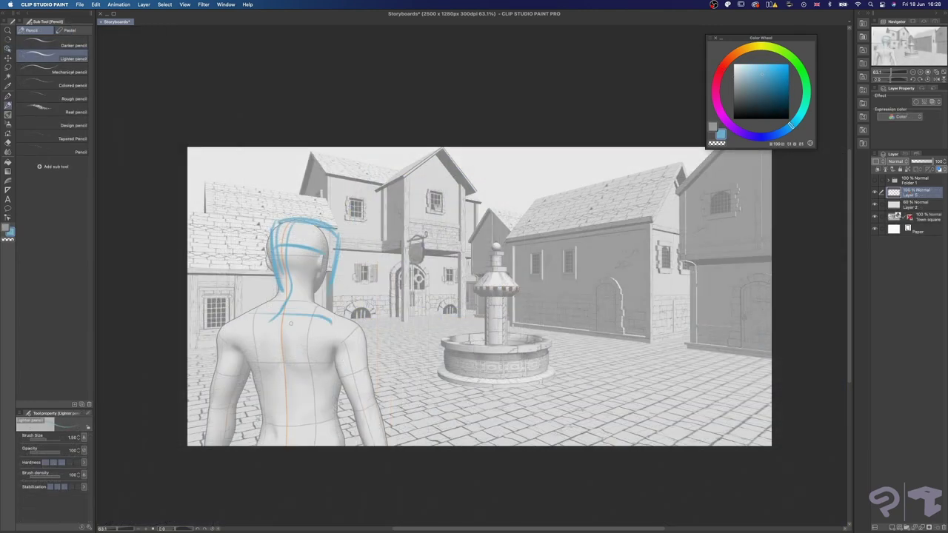
left_click_drag(229, 329, 339, 333)
left_click_drag(571, 280, 611, 225)
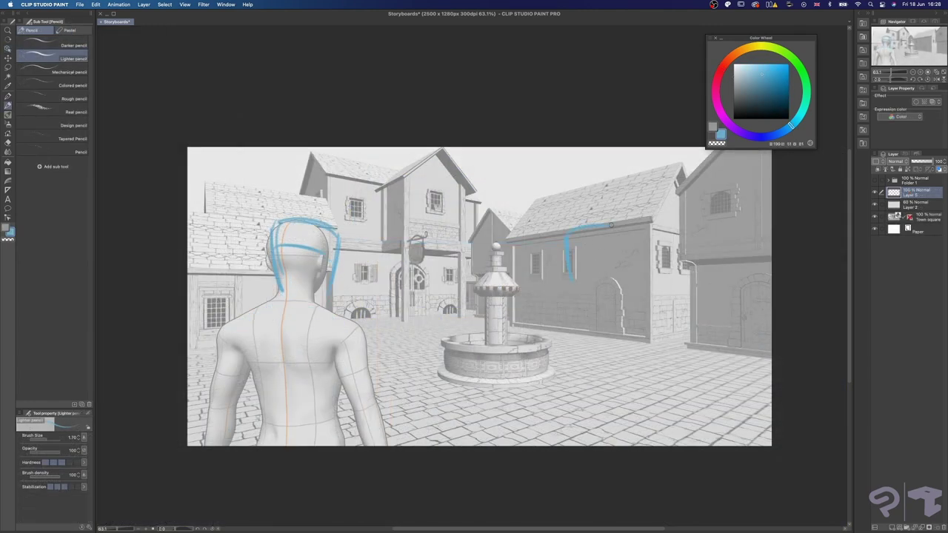
left_click_drag(286, 288, 257, 304)
left_click_drag(289, 250, 272, 362)
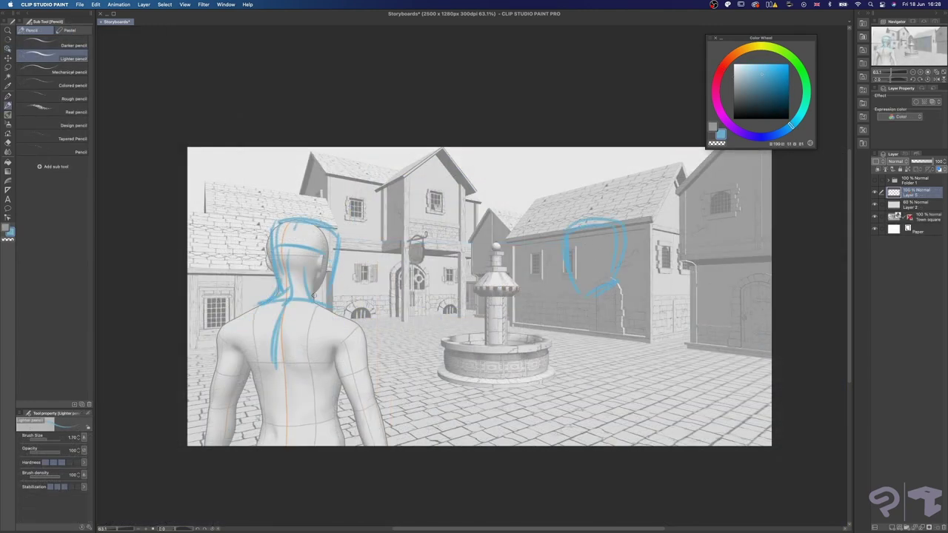
key("e")
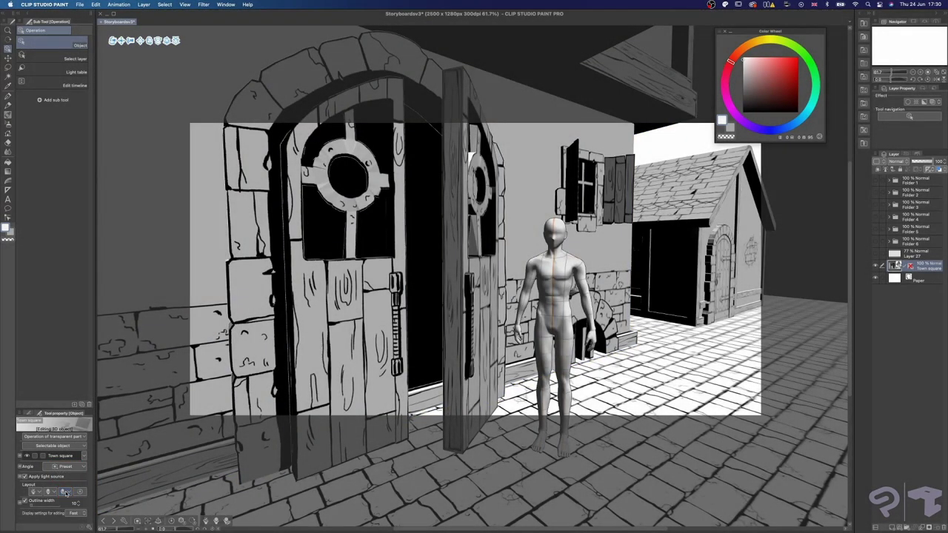
Show the Town square model's layout settings and swing the Door Right part further open
left_click(66, 492)
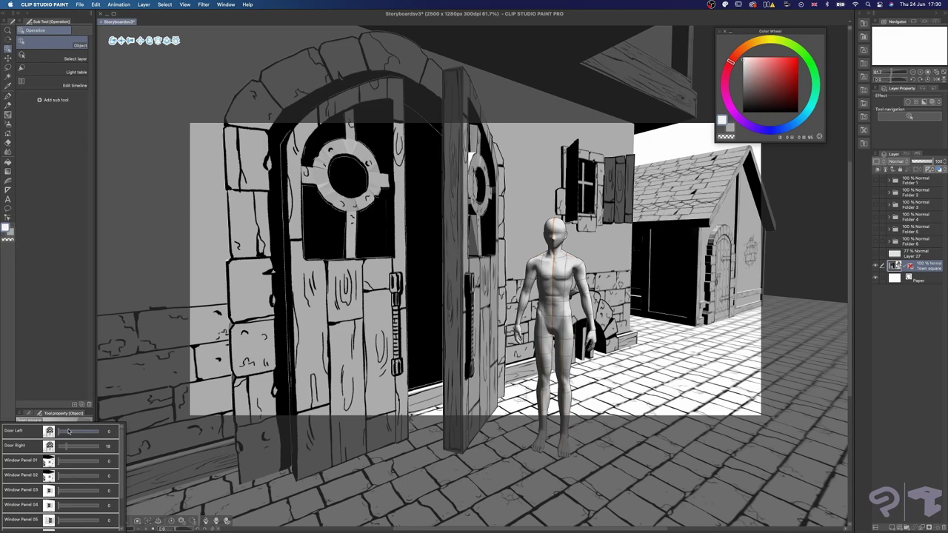
mouse_move(66, 448)
left_mouse_down()
mouse_move(58, 448)
mouse_move(71, 448)
left_mouse_up()
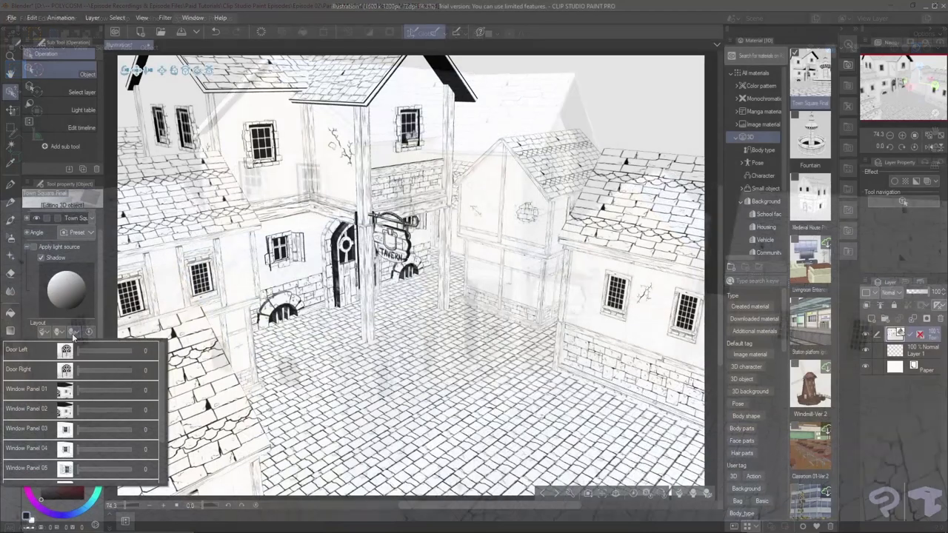
In the Town Square Final model's layout, set Door Left and Door Right to 39, Window Panel 01 to 70 and Window Panel 02 to 75
mouse_move(80, 351)
left_mouse_down()
mouse_move(113, 350)
mouse_move(100, 352)
mouse_move(96, 388)
mouse_move(105, 395)
mouse_move(94, 408)
mouse_move(120, 407)
left_mouse_up()
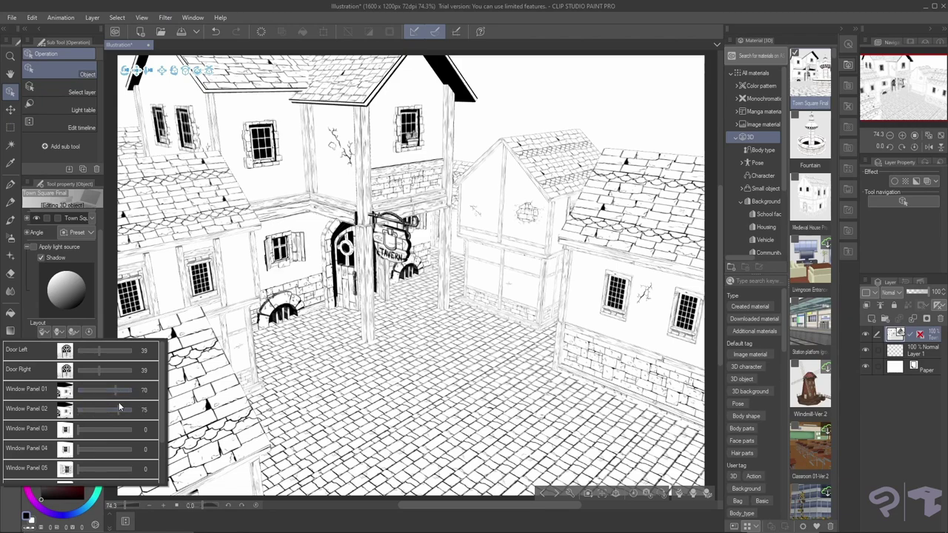